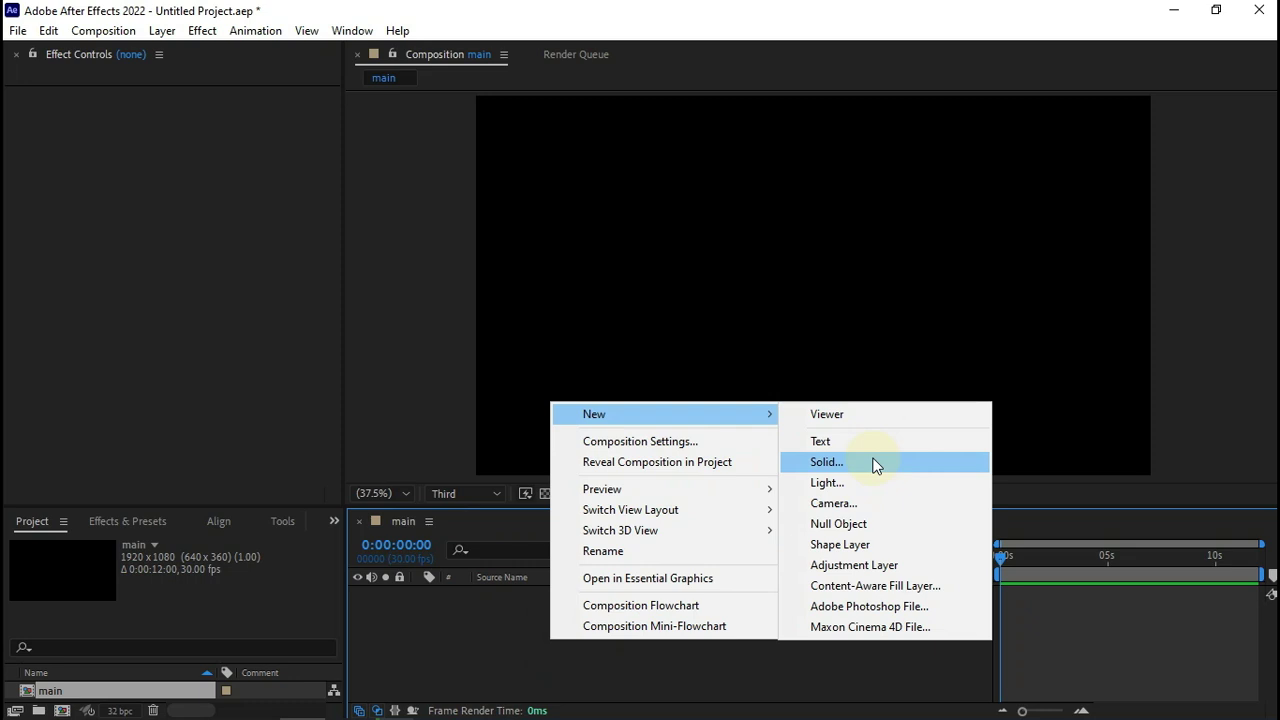
- Create a 1920 x 1080 black solid named tao and apply the Trapcode Tao effect to it
click(873, 463)
text(tao)
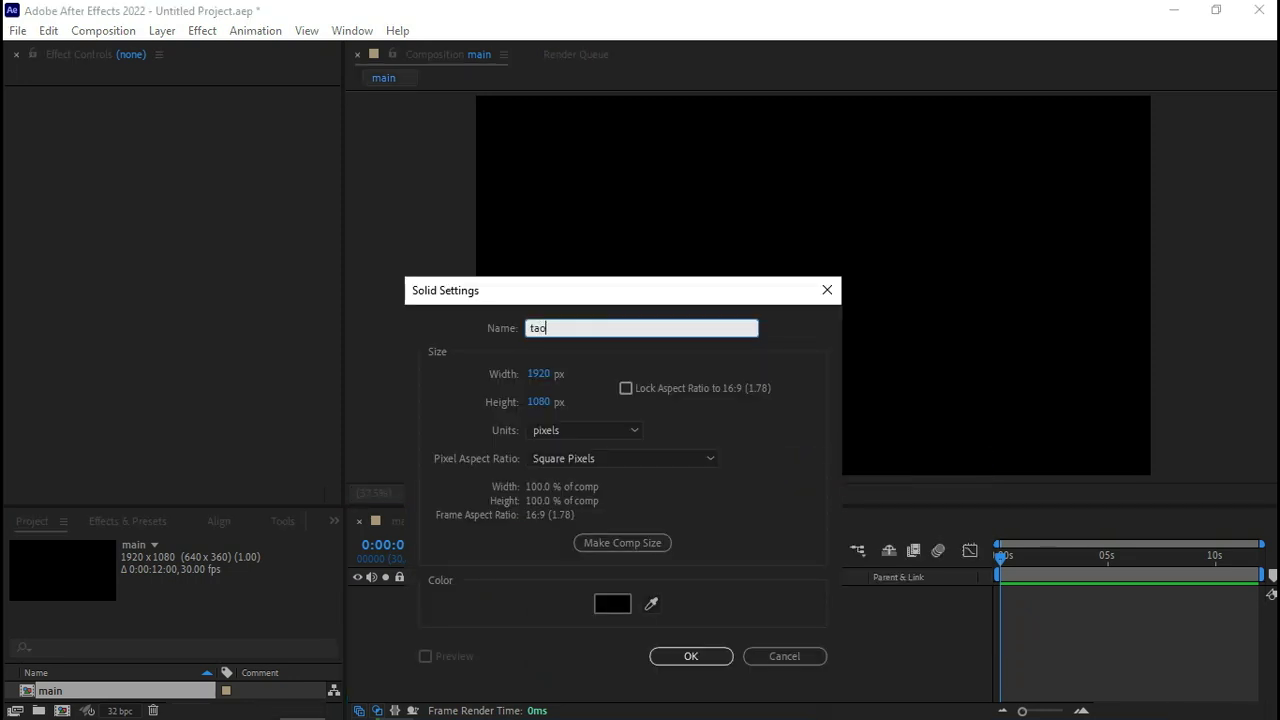
key(Return)
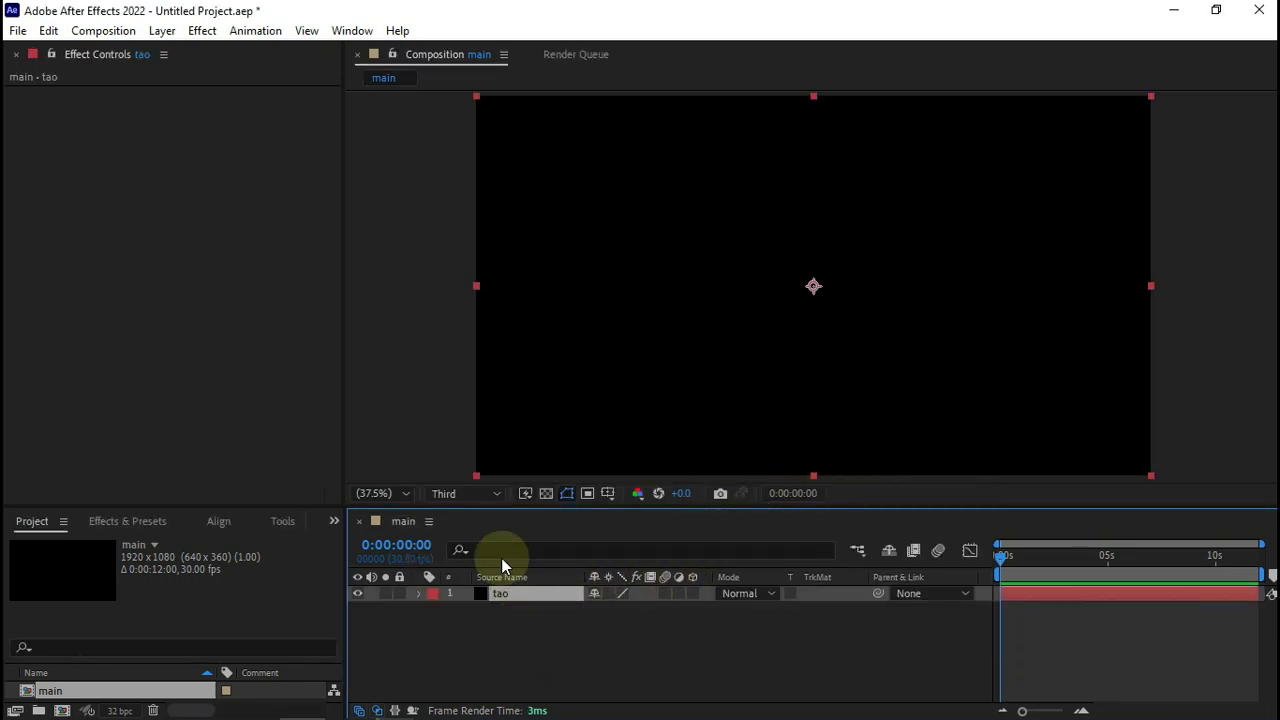
click(202, 30)
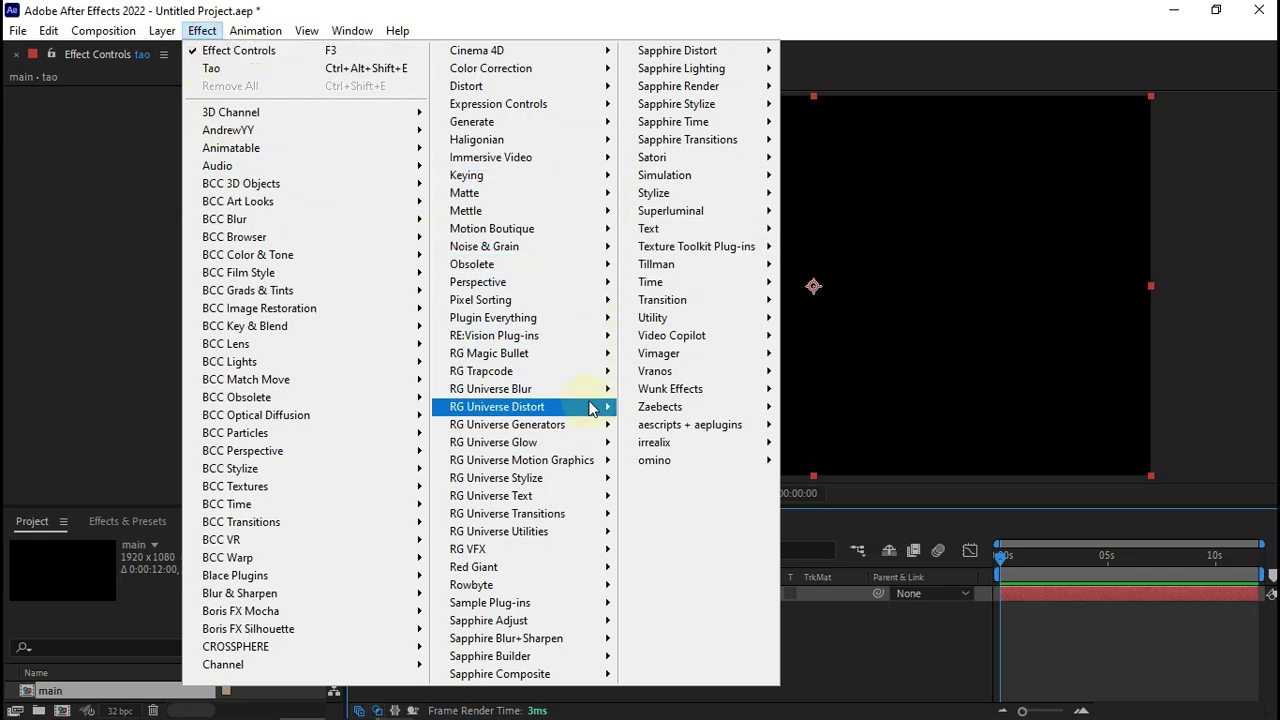
click(670, 585)
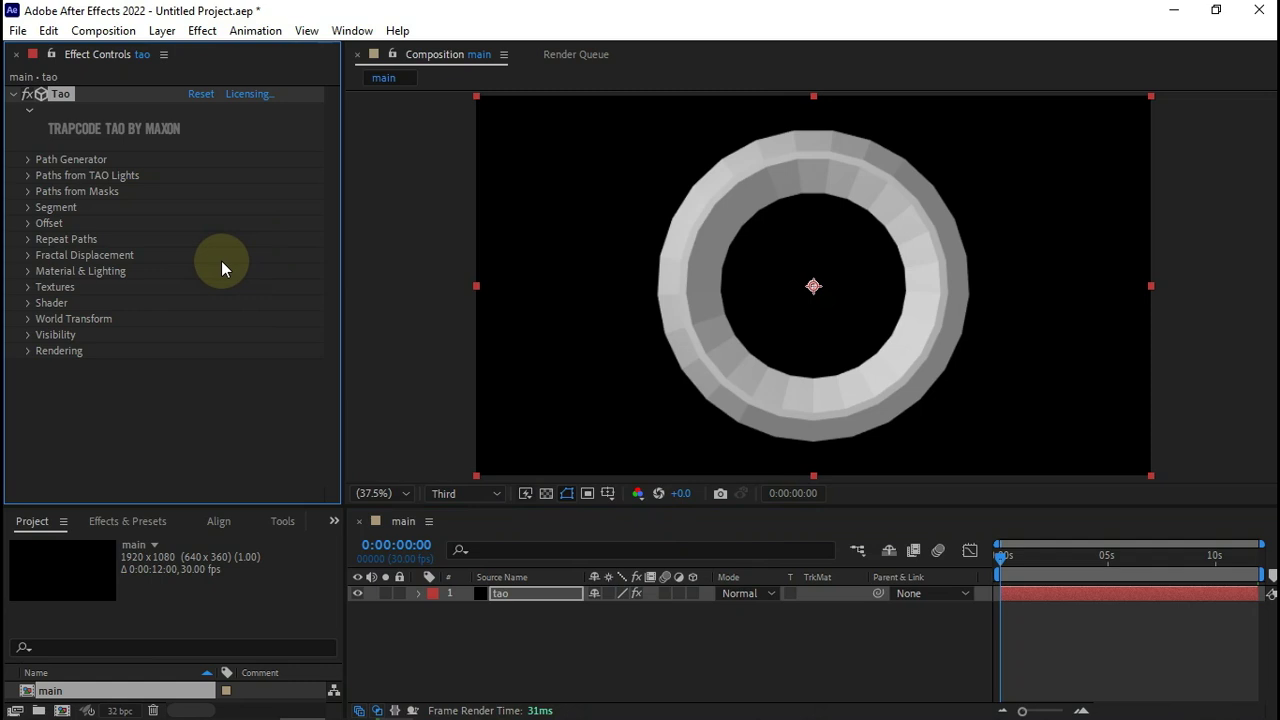
- In Tao's Path Generator, change the path shape to Line and set Rotate Z to 131
click(28, 159)
click(269, 195)
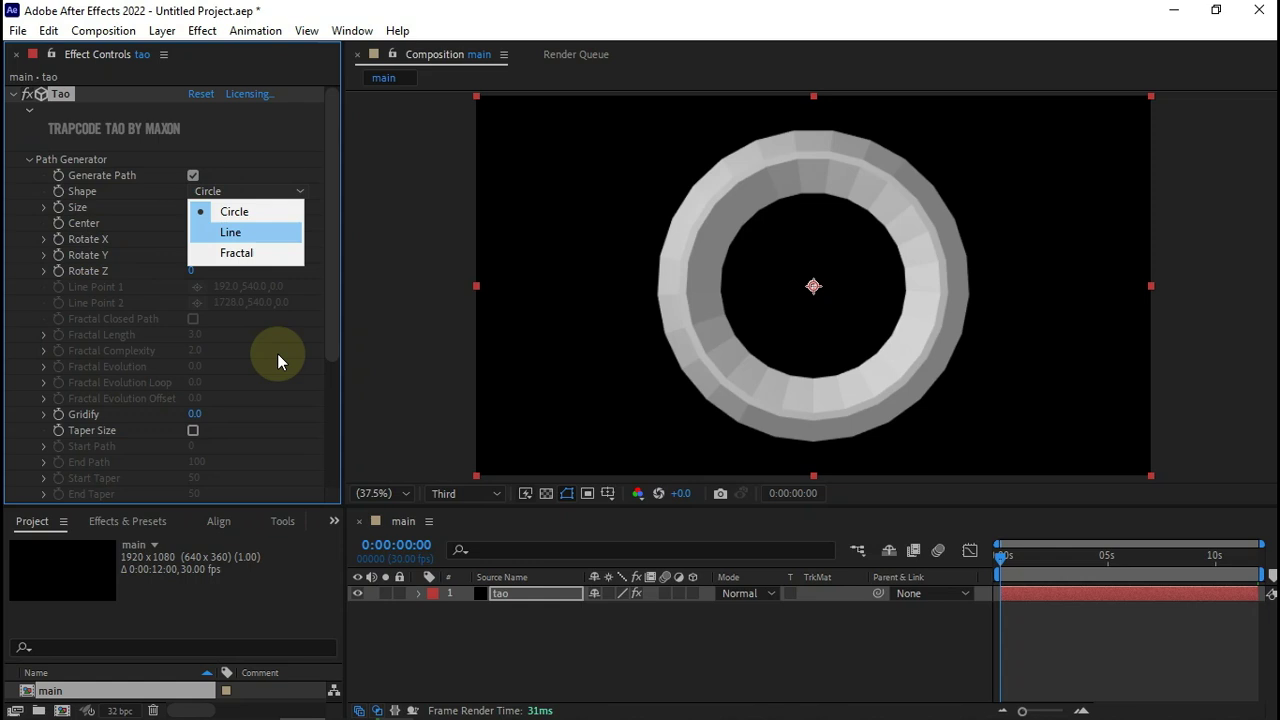
key(Return)
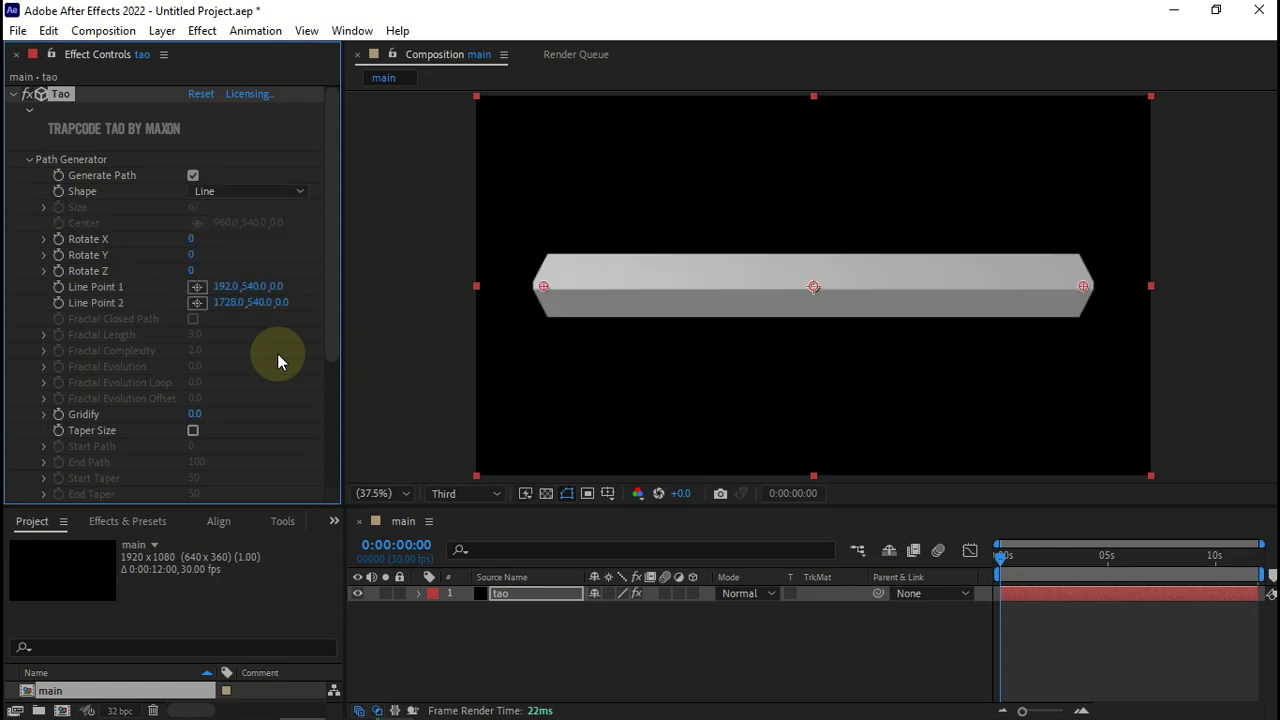
click(187, 276)
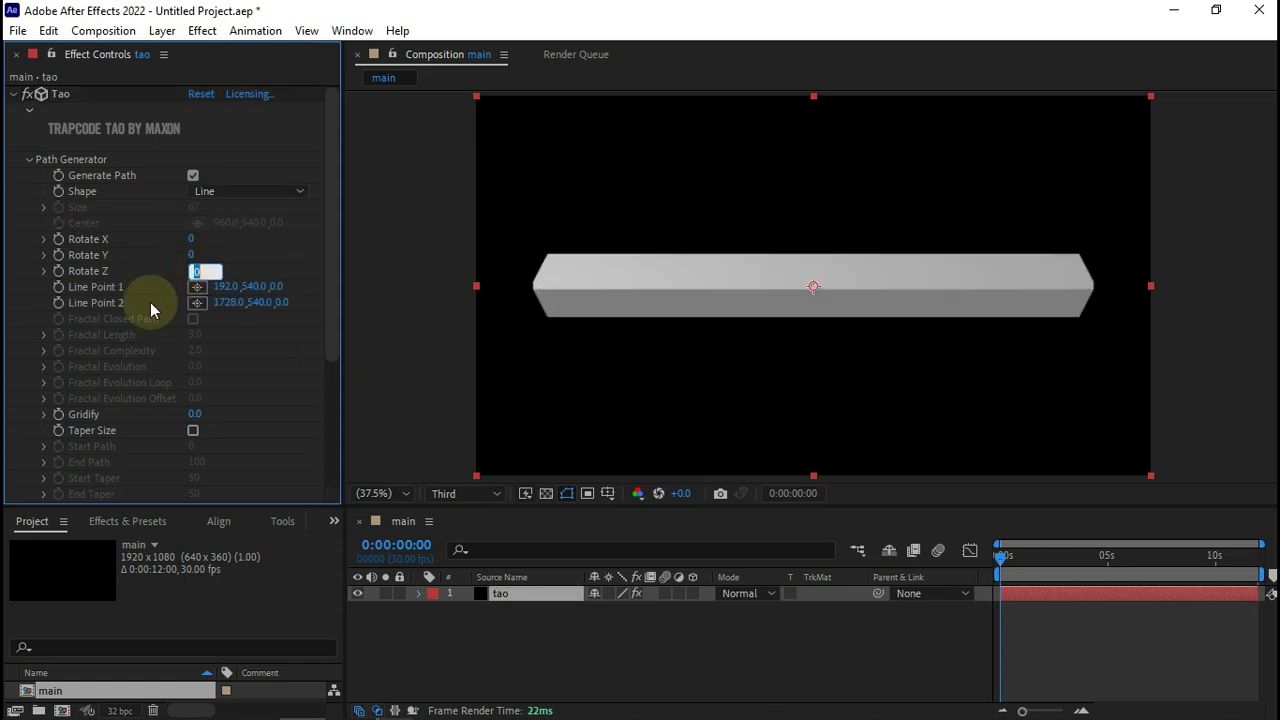
text(131)
key(Return)
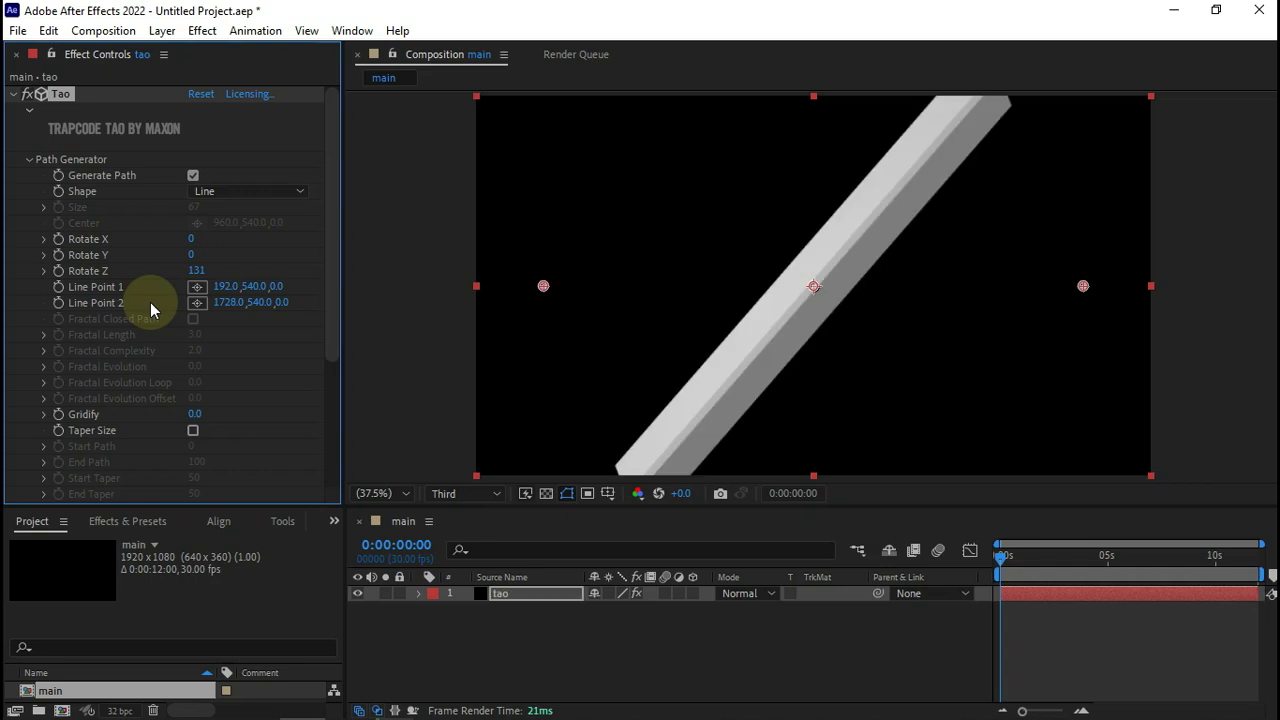
- In Tao's Segment settings, set Segments to 329, Sides to 5 and Size X to 50
scroll(164, 366, down, 3)
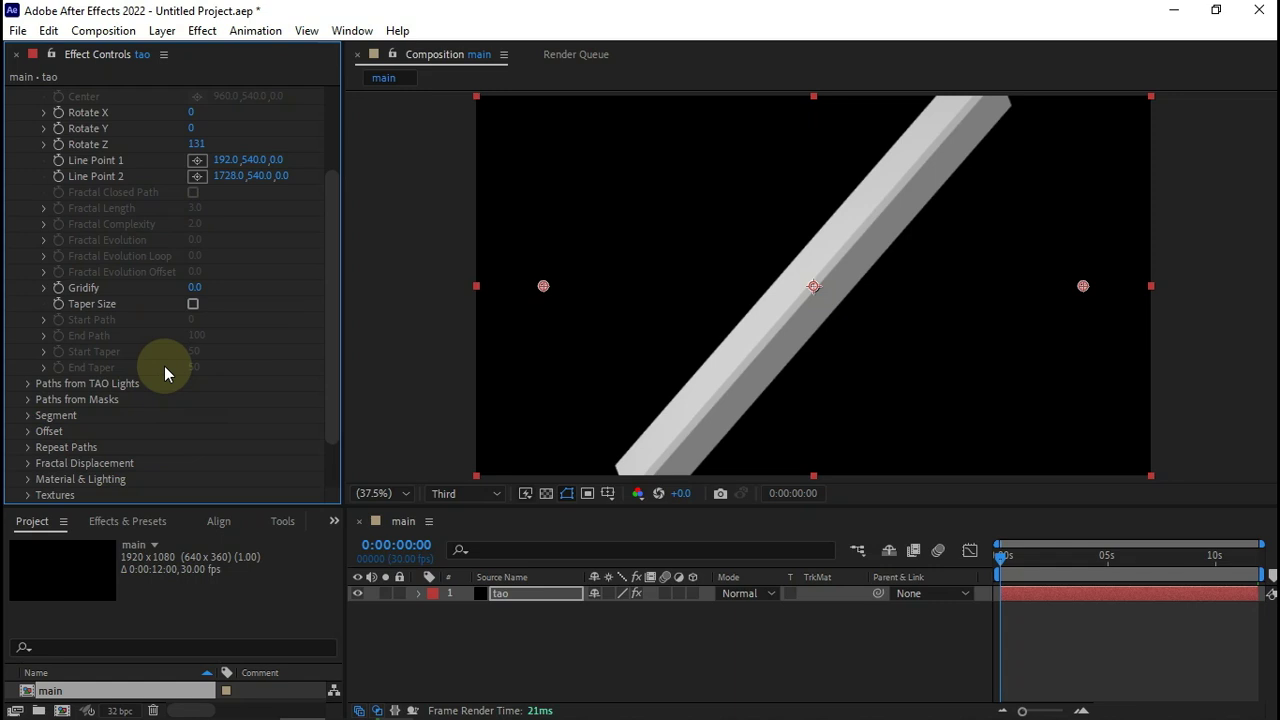
scroll(165, 367, down, 2)
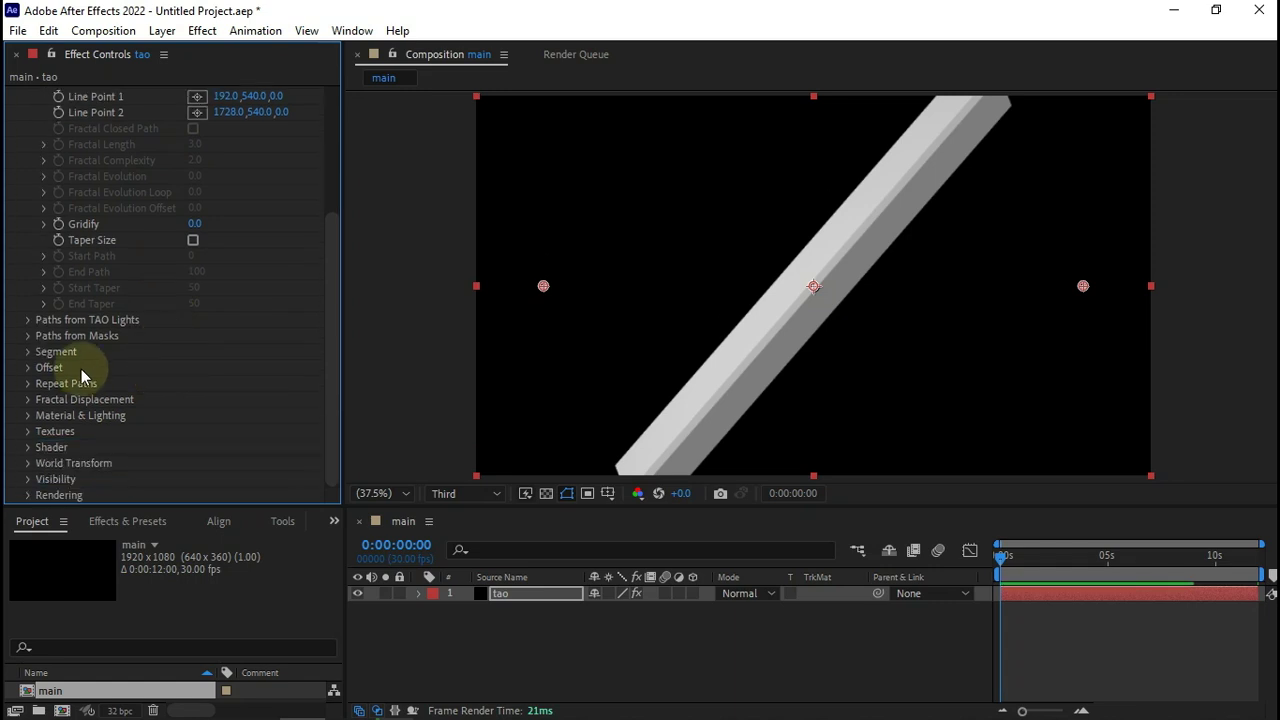
click(28, 352)
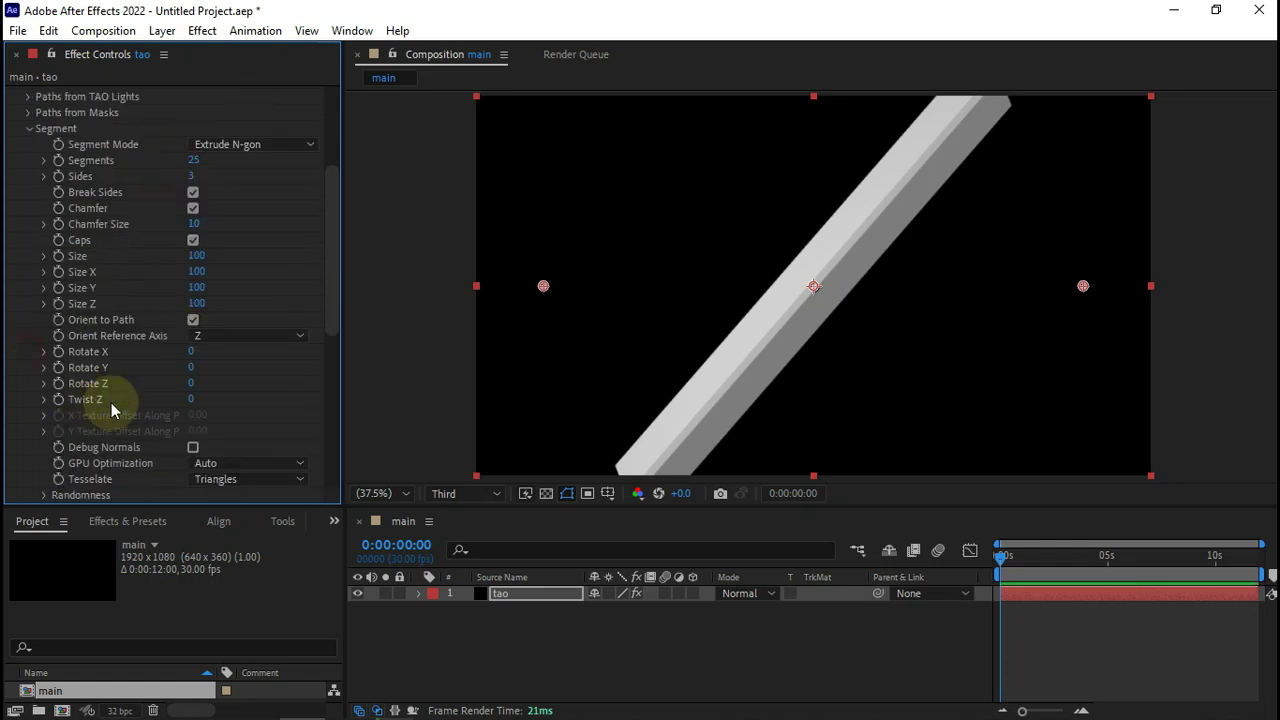
click(196, 162)
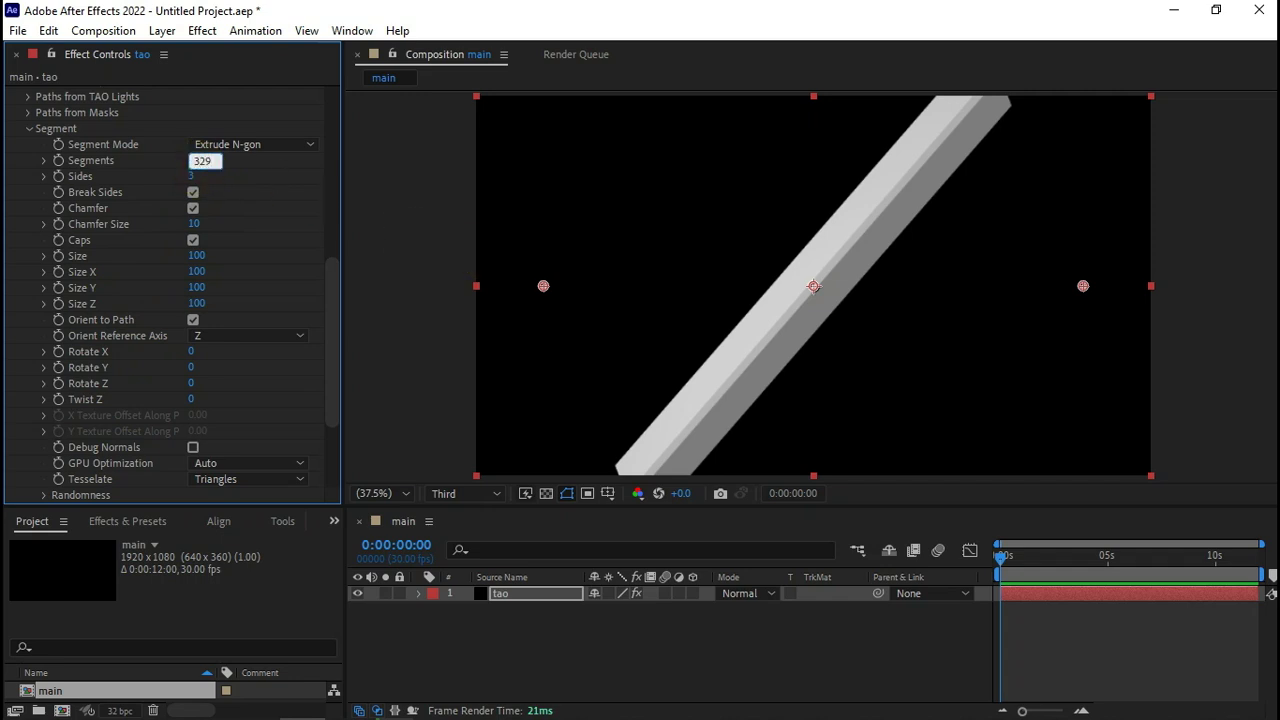
key(Tab)
text(5)
key(Return)
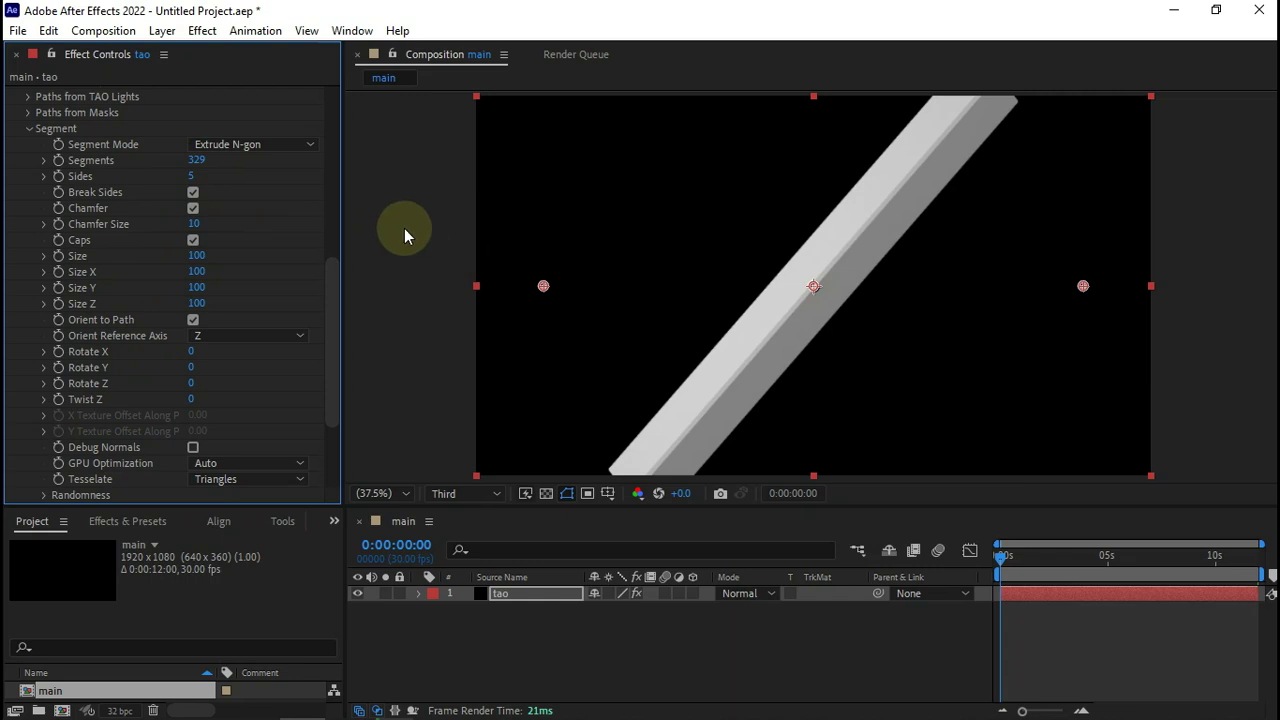
click(197, 275)
text(50)
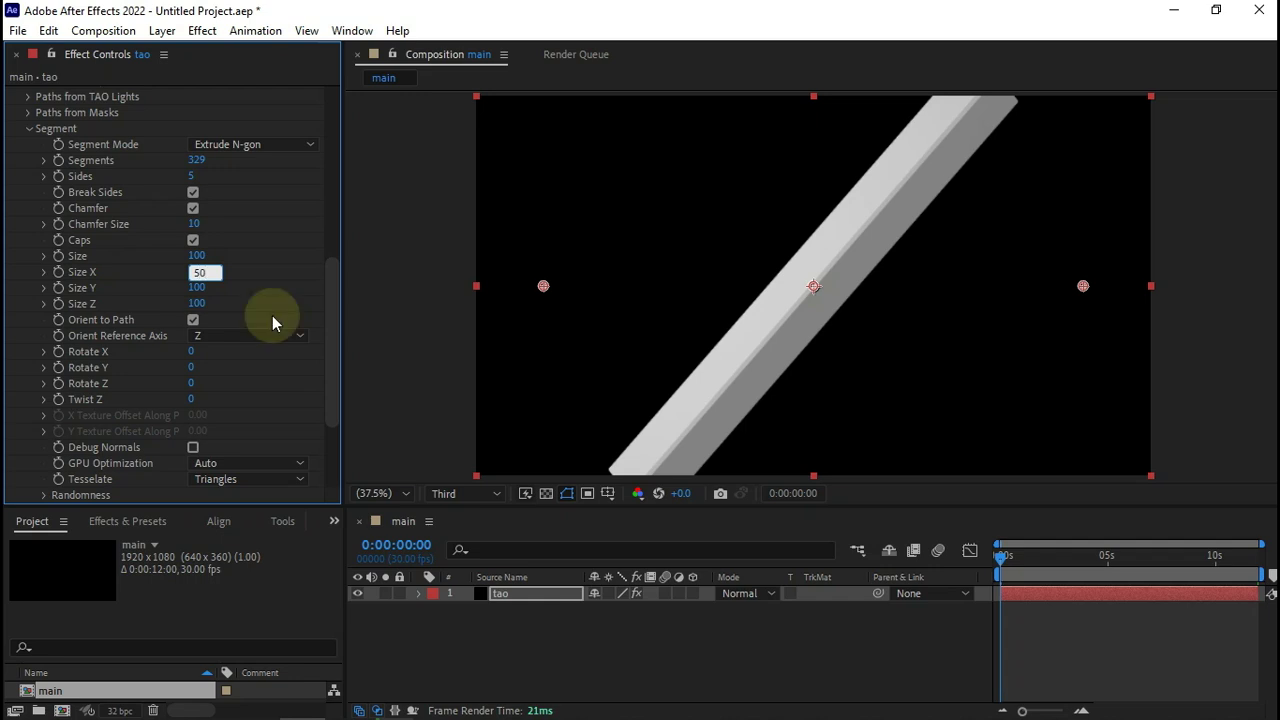
key(Return)
- Activate Tao's Offset Animation Sequence and enable keyframing for OAS Rotate Z at 0:00:00:00
scroll(119, 370, down, 3)
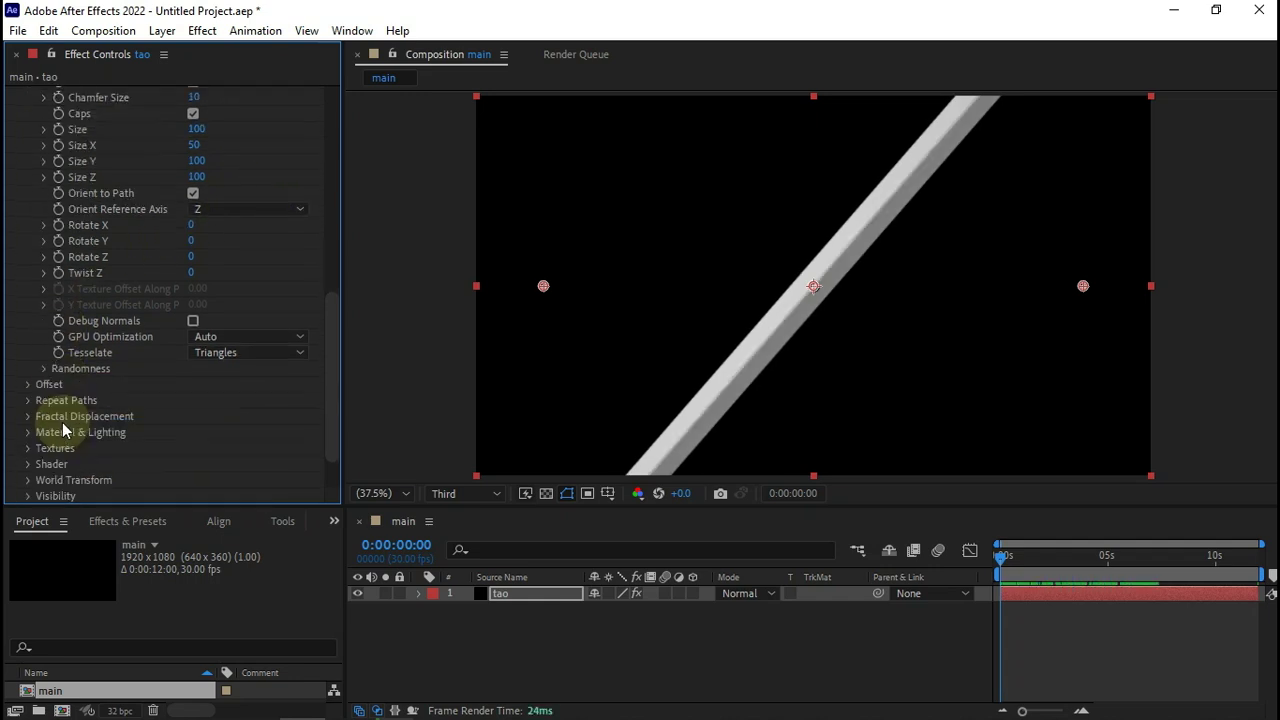
click(40, 367)
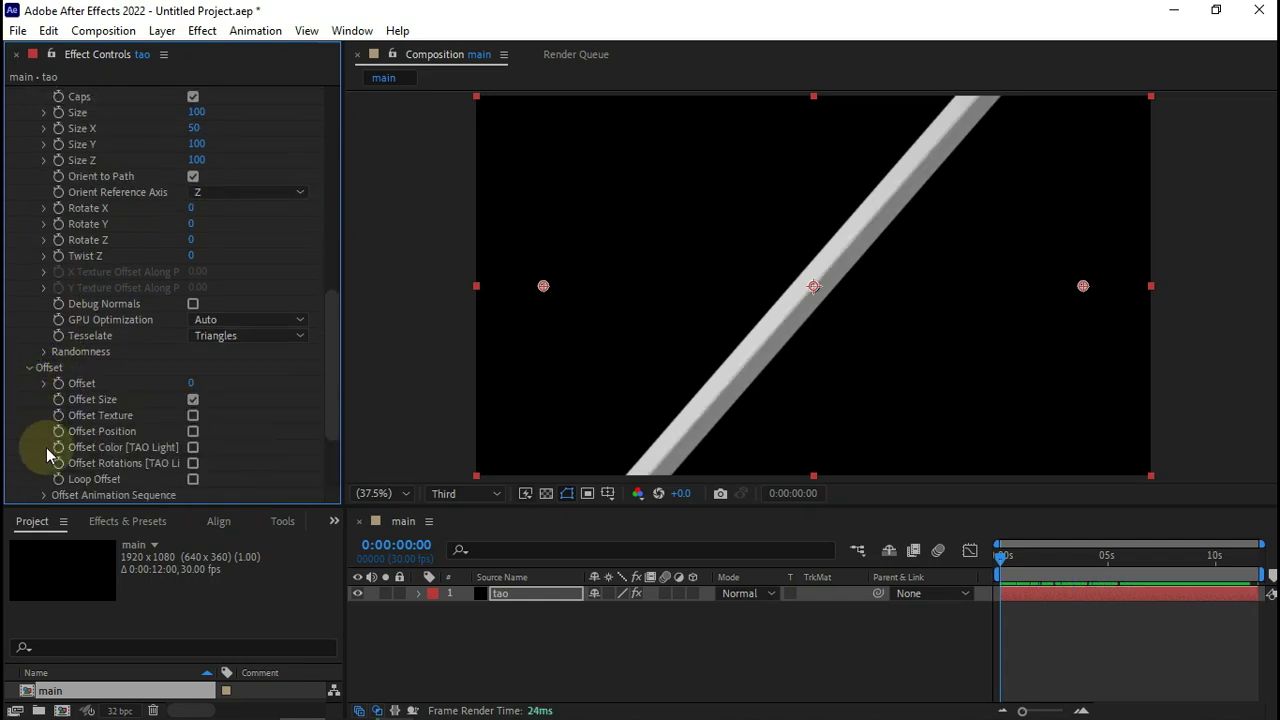
scroll(55, 470, down, 3)
click(43, 368)
scroll(65, 378, down, 4)
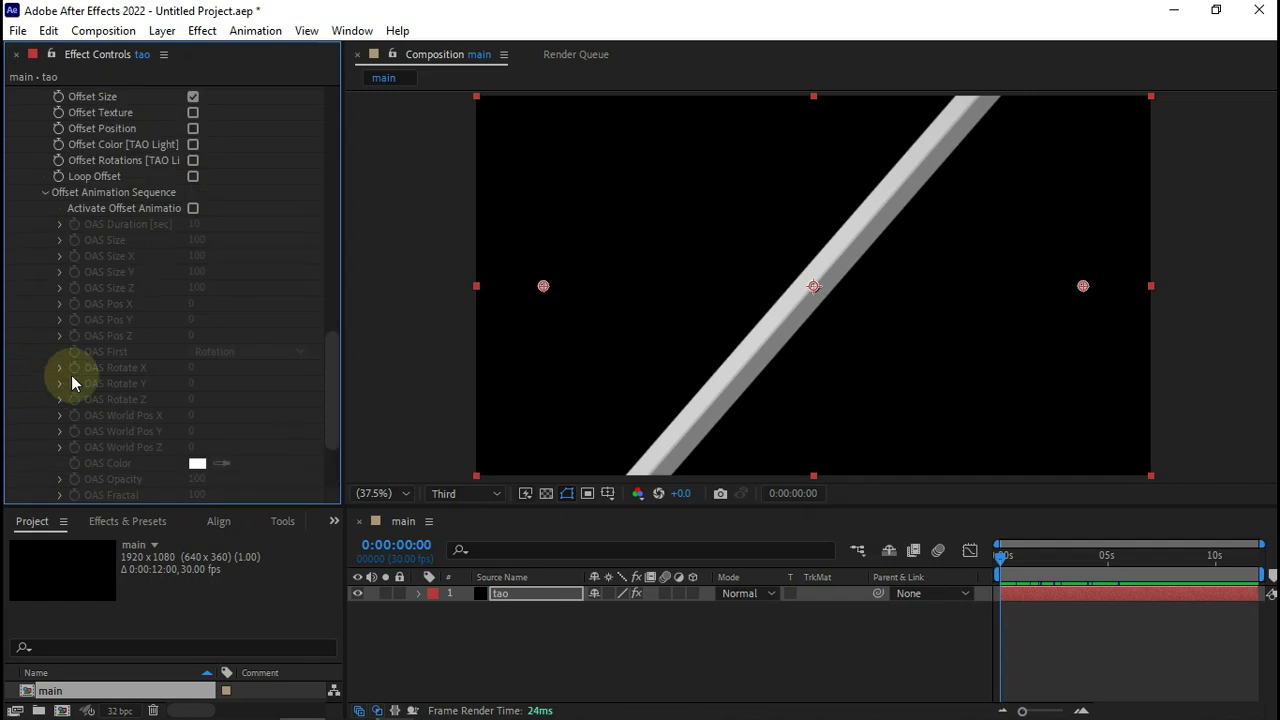
click(193, 209)
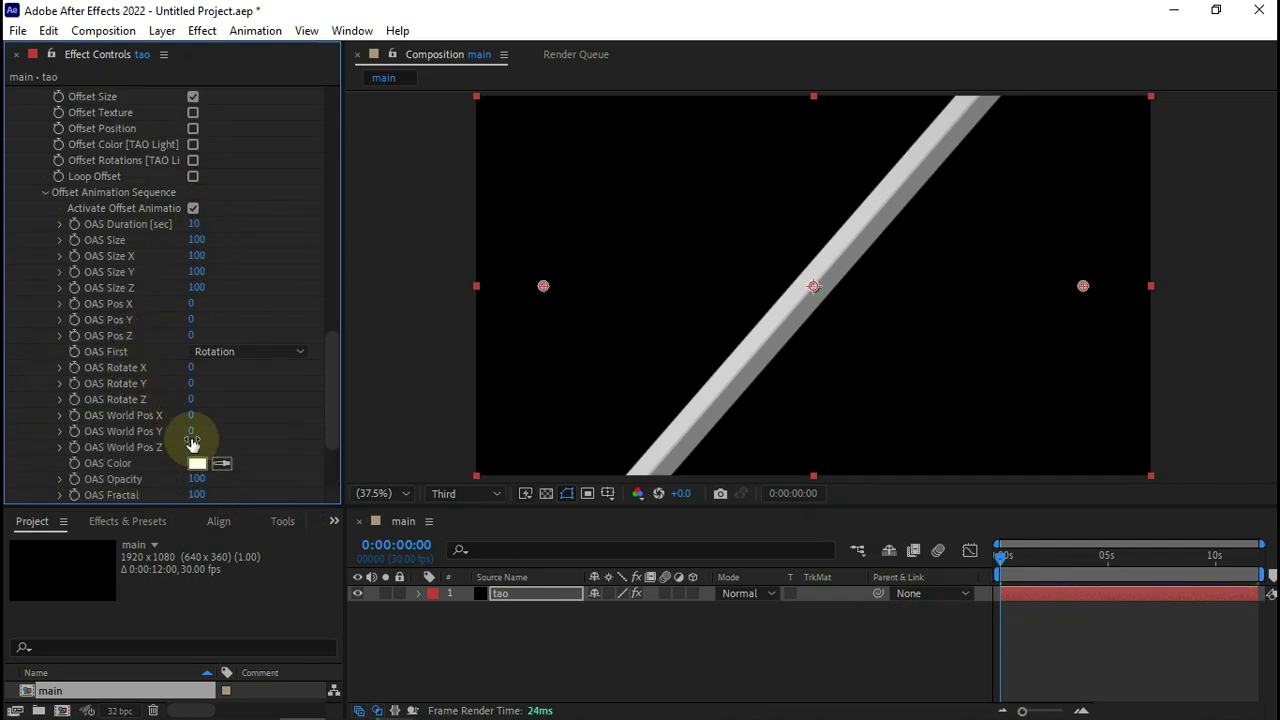
click(78, 402)
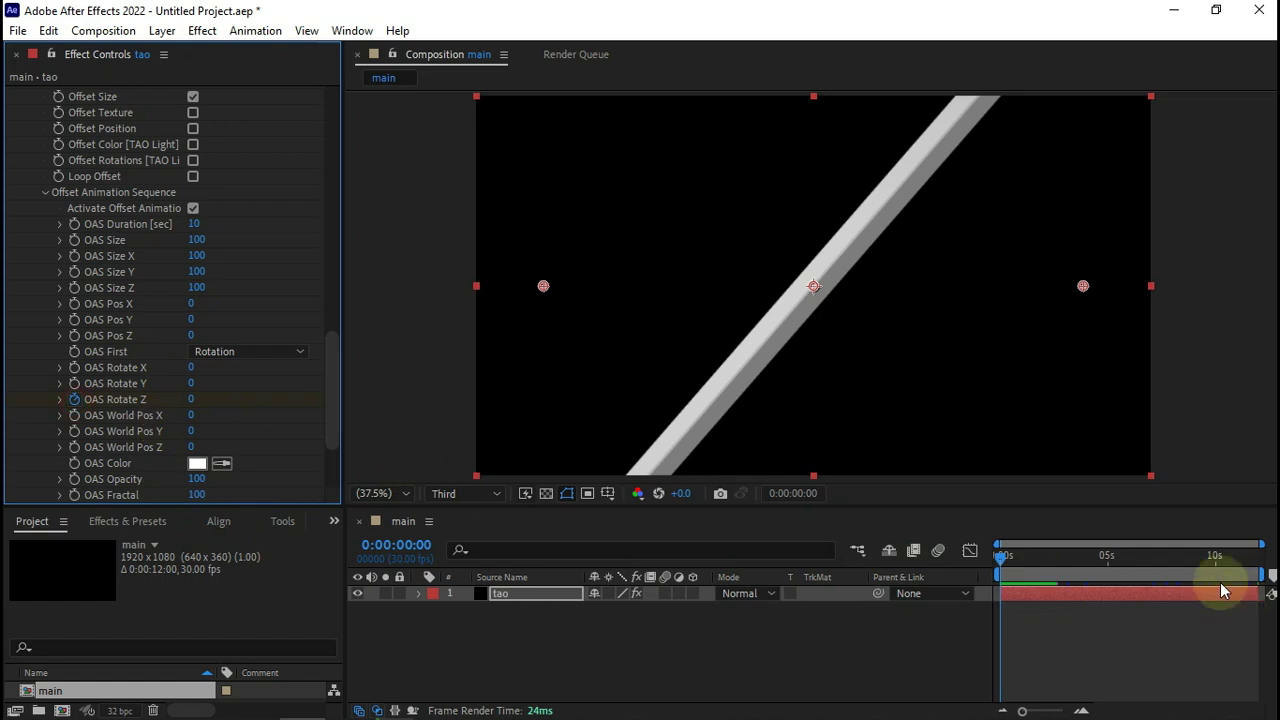
- Keyframe OAS Rotate Z at 375 on the composition's last frame, 0:00:11:29
click(1227, 557)
click(1257, 570)
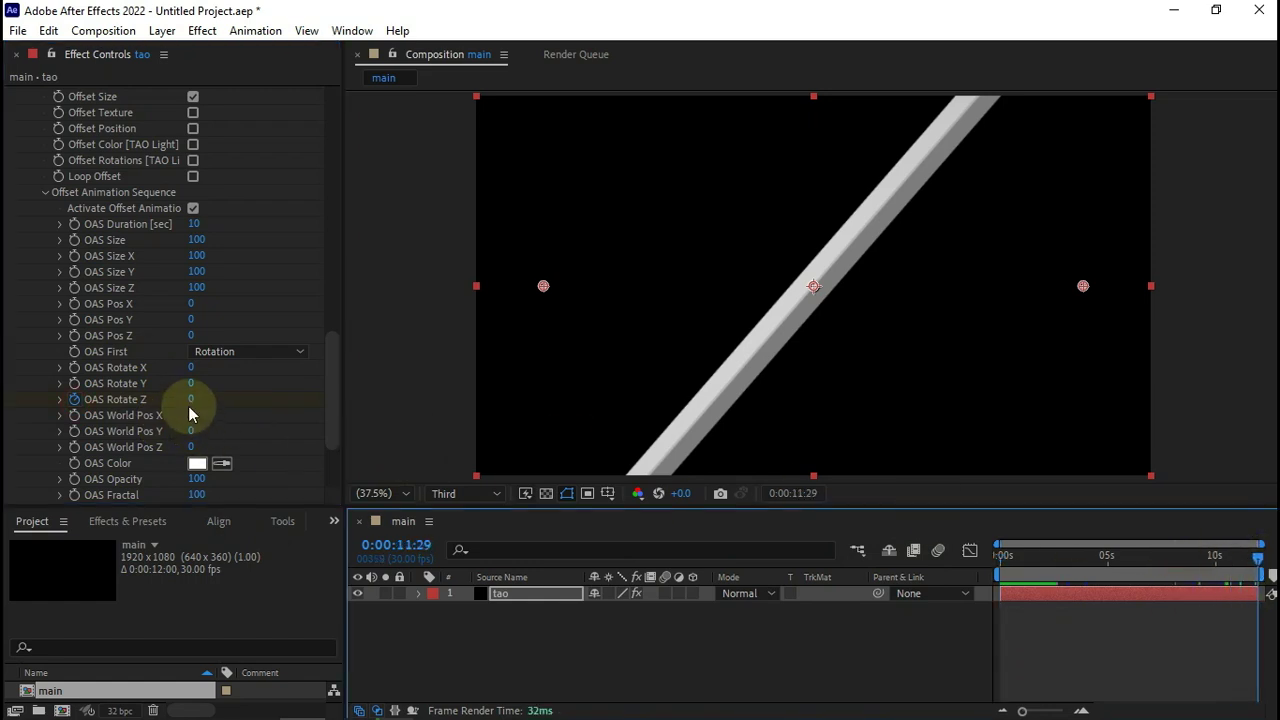
click(191, 400)
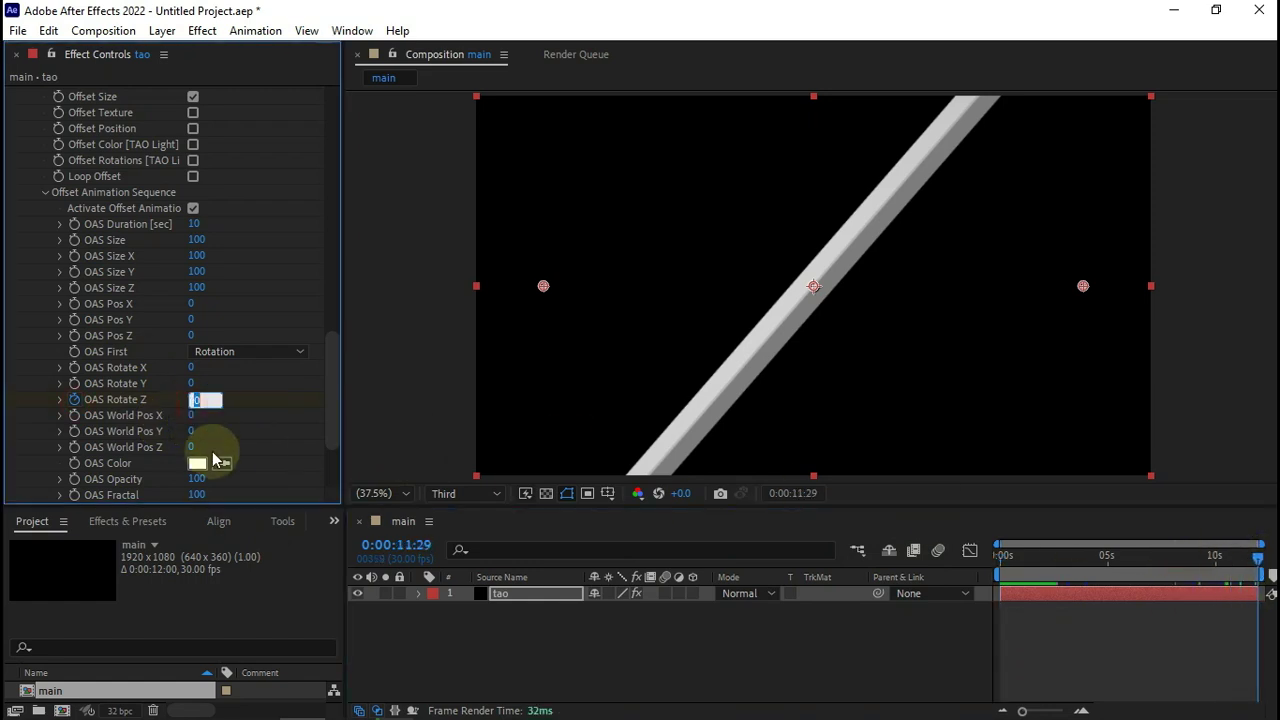
text(375)
key(Return)
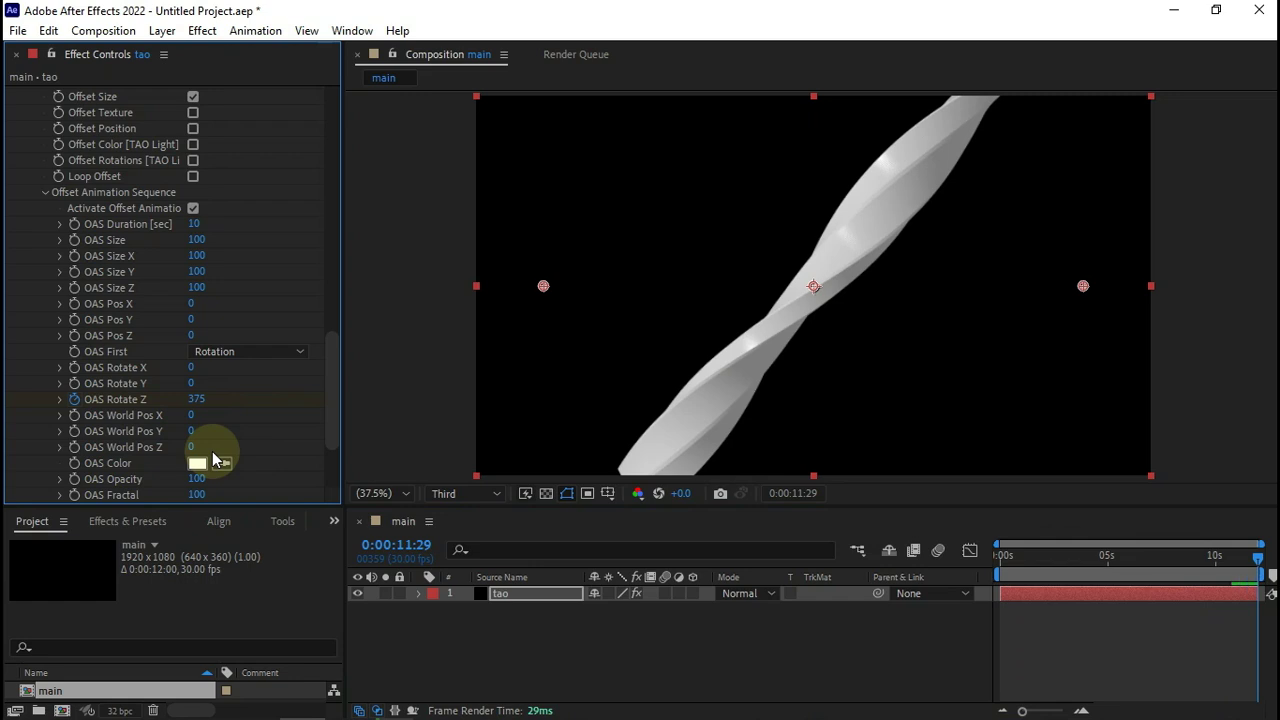
- In the First Repeater of Repeat Paths, set R1 Repetitions to 38 and the R1 world position randomness to 739
scroll(150, 440, down, 3)
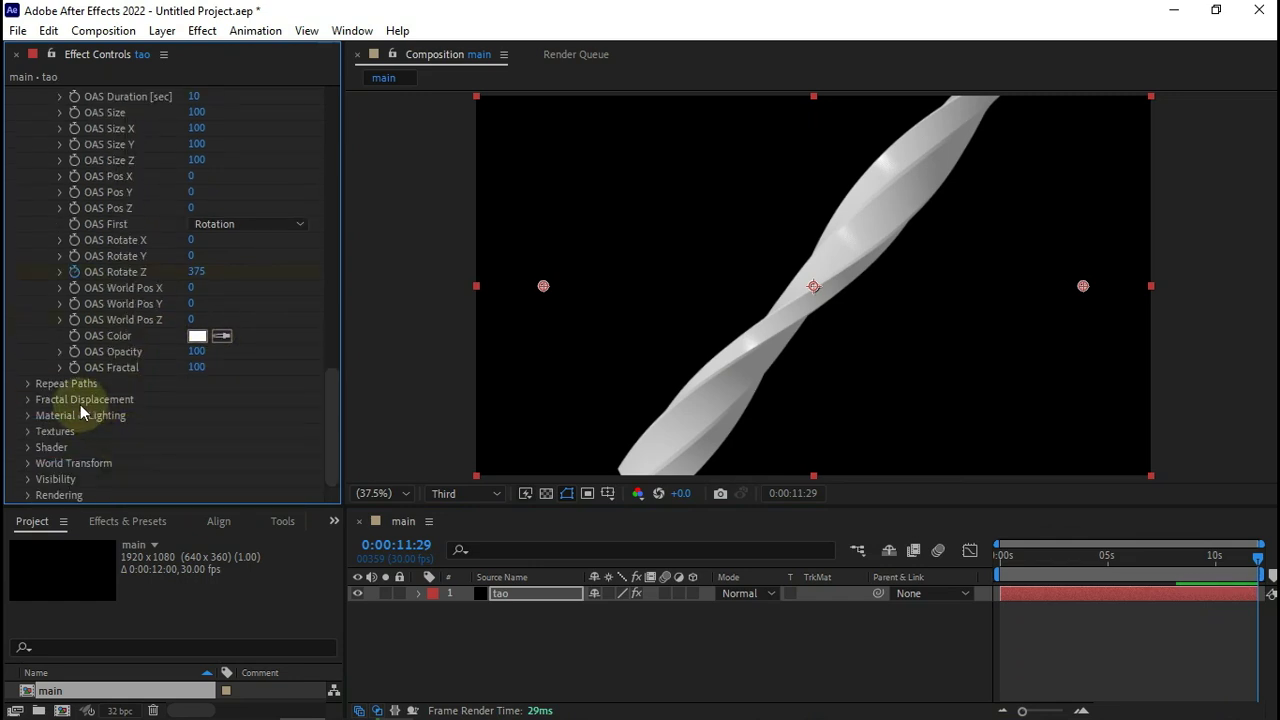
click(28, 384)
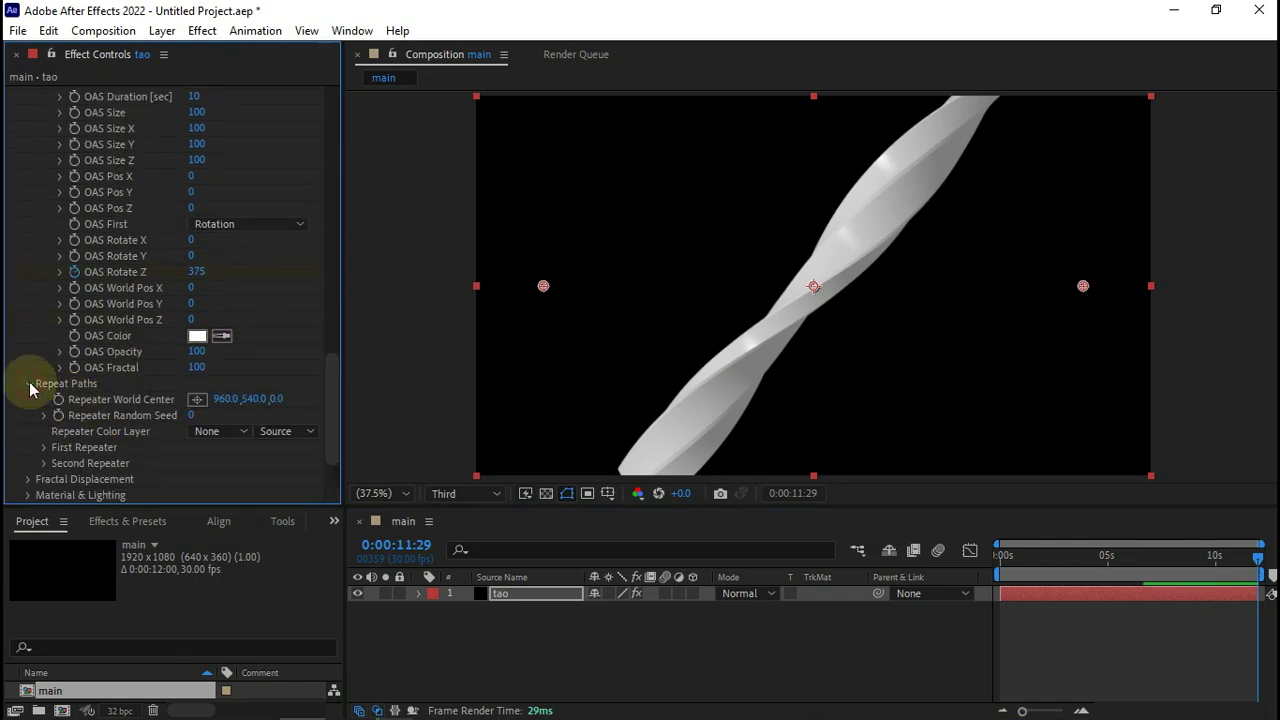
click(45, 447)
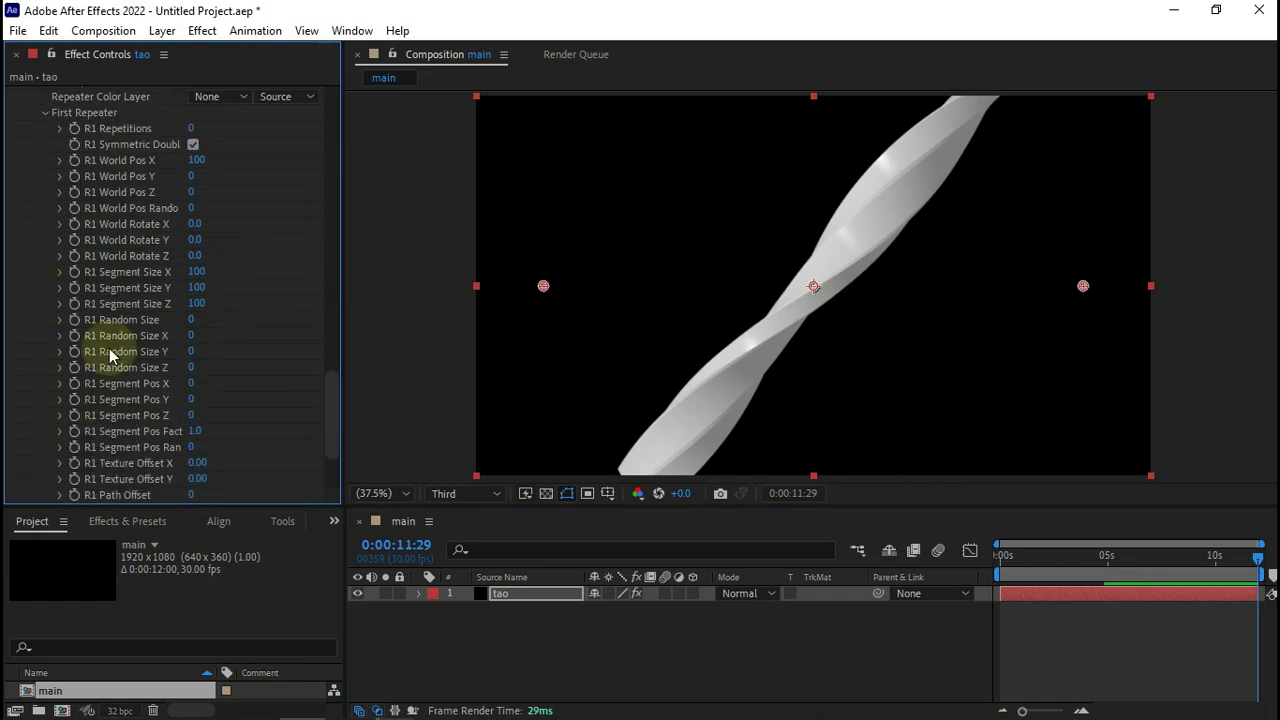
click(189, 128)
text(38)
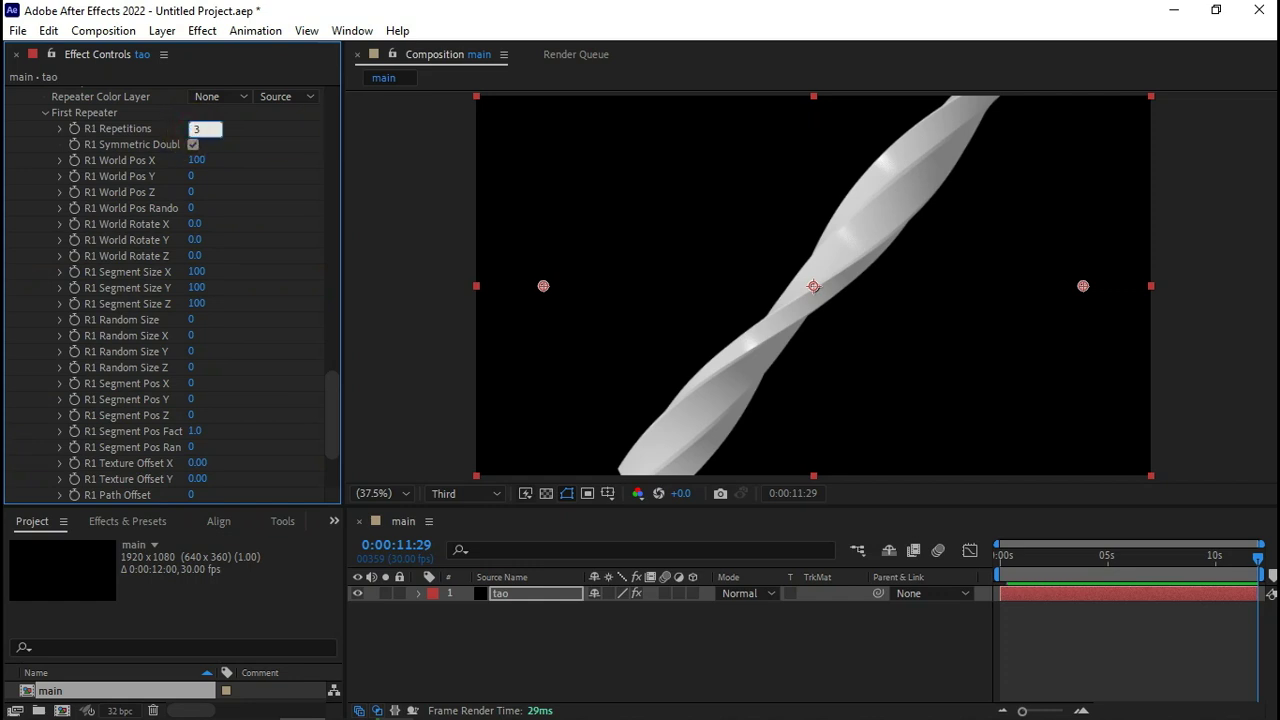
key(Return)
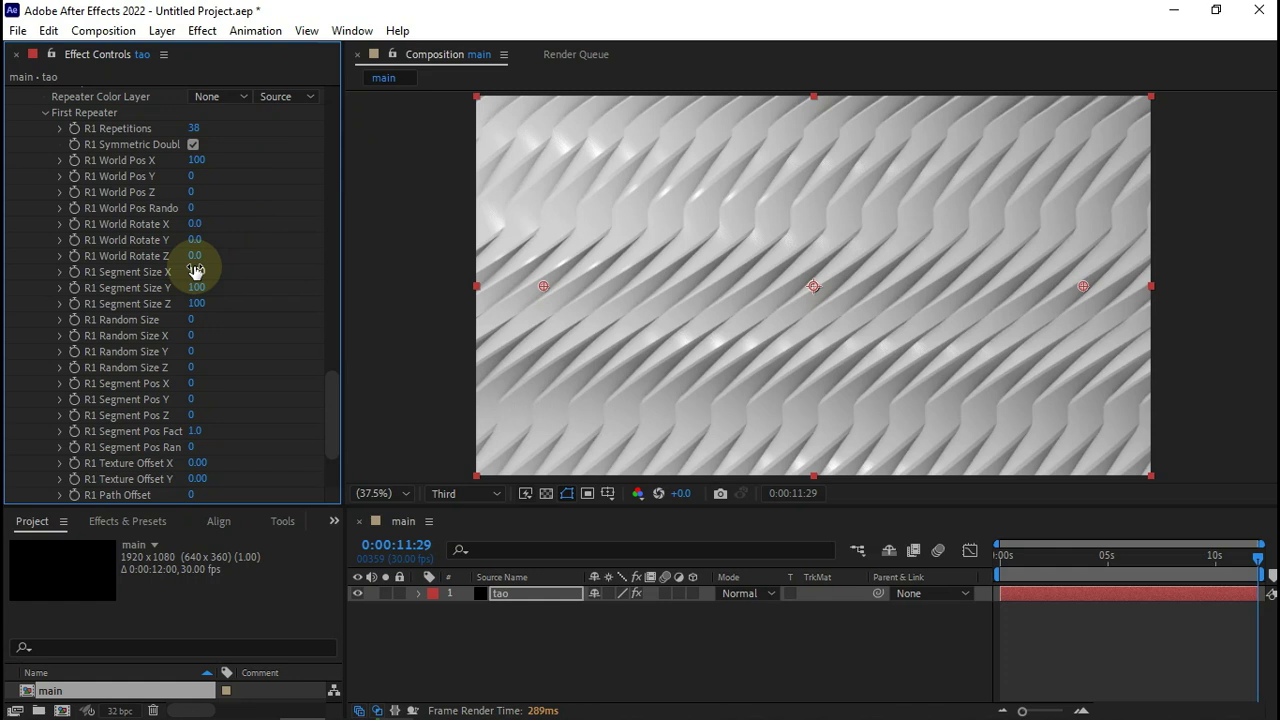
click(193, 208)
text(739)
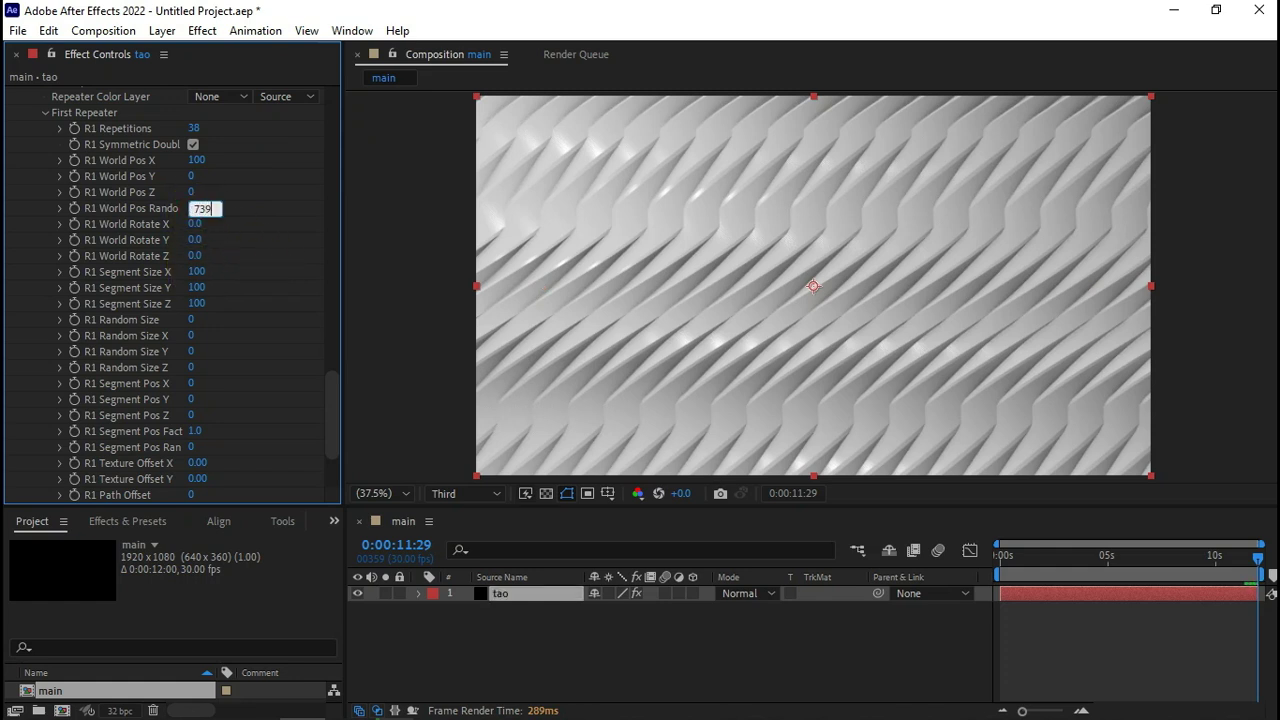
key(Return)
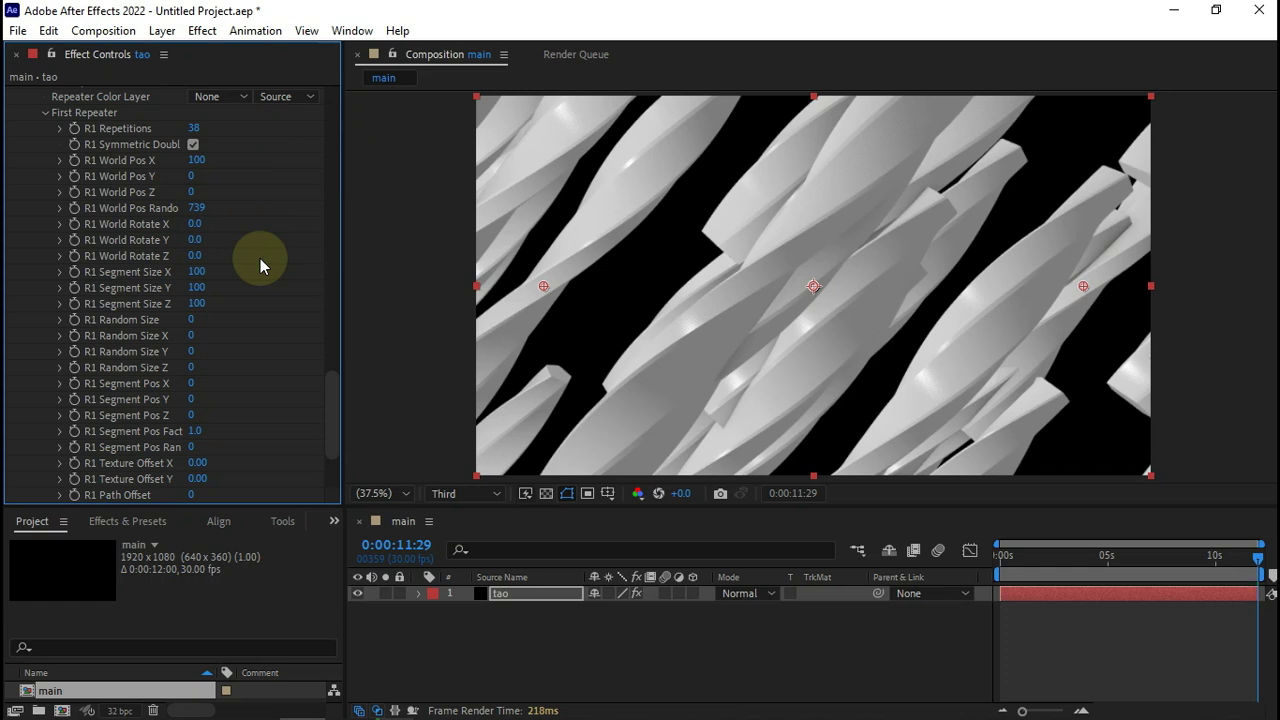
- Animate R1 World Rotate X from 0 at the composition's start to 90 at 0:00:11:29
key(Home)
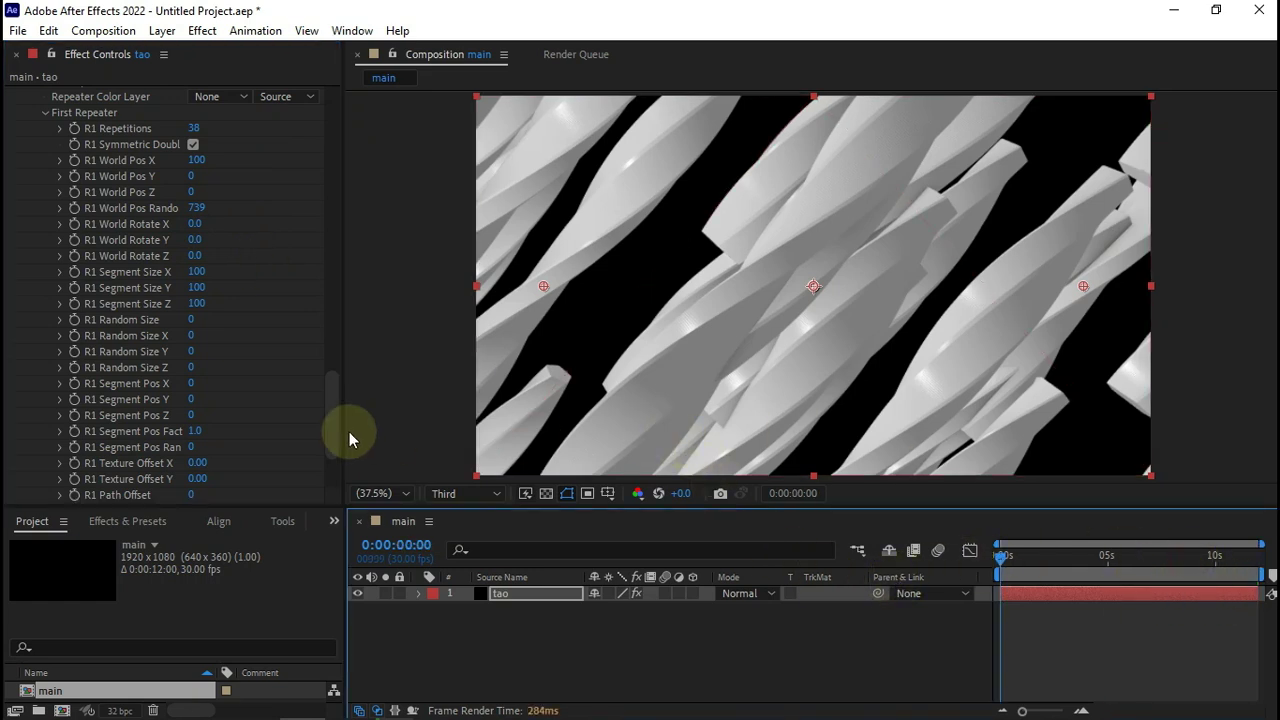
click(98, 231)
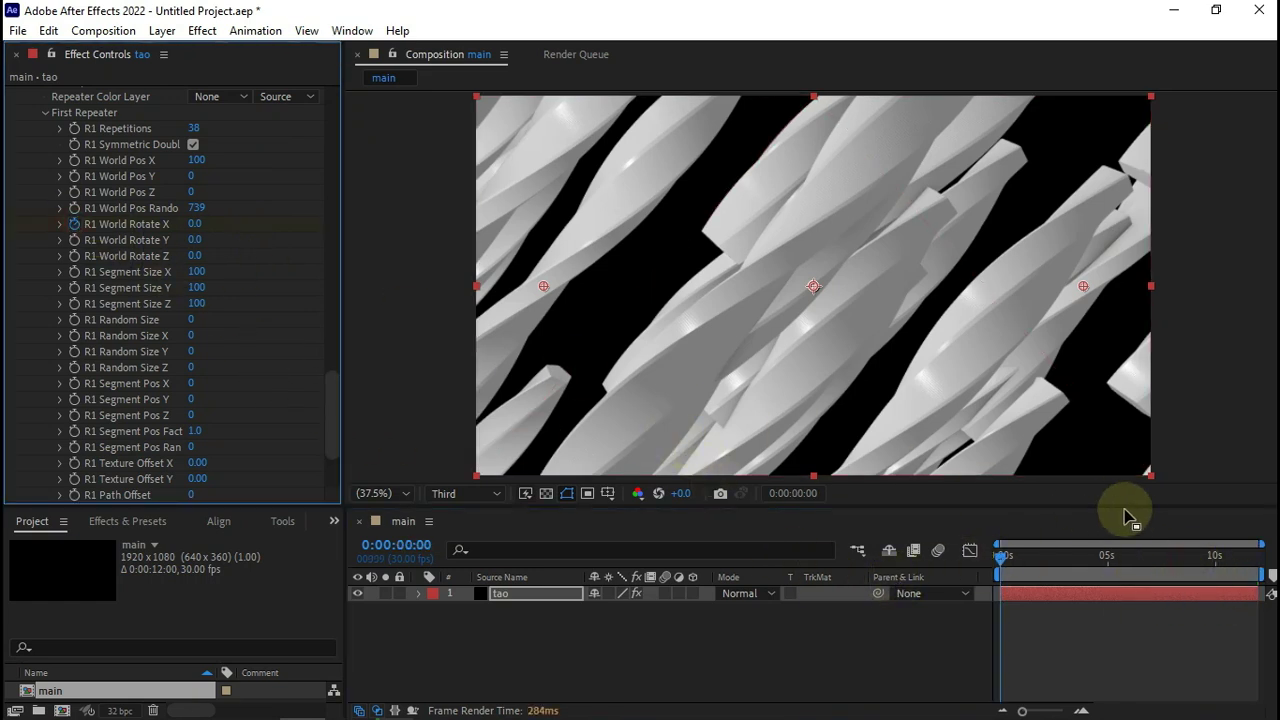
key(End)
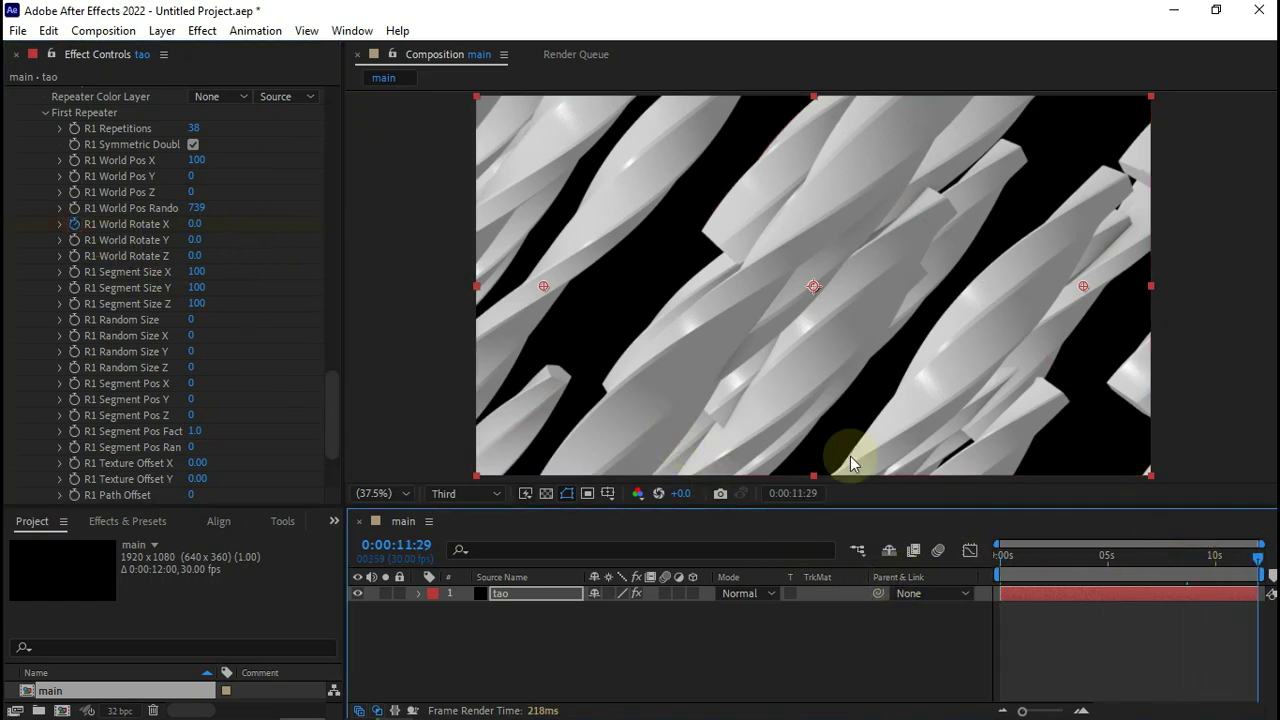
click(194, 224)
text(90)
key(Return)
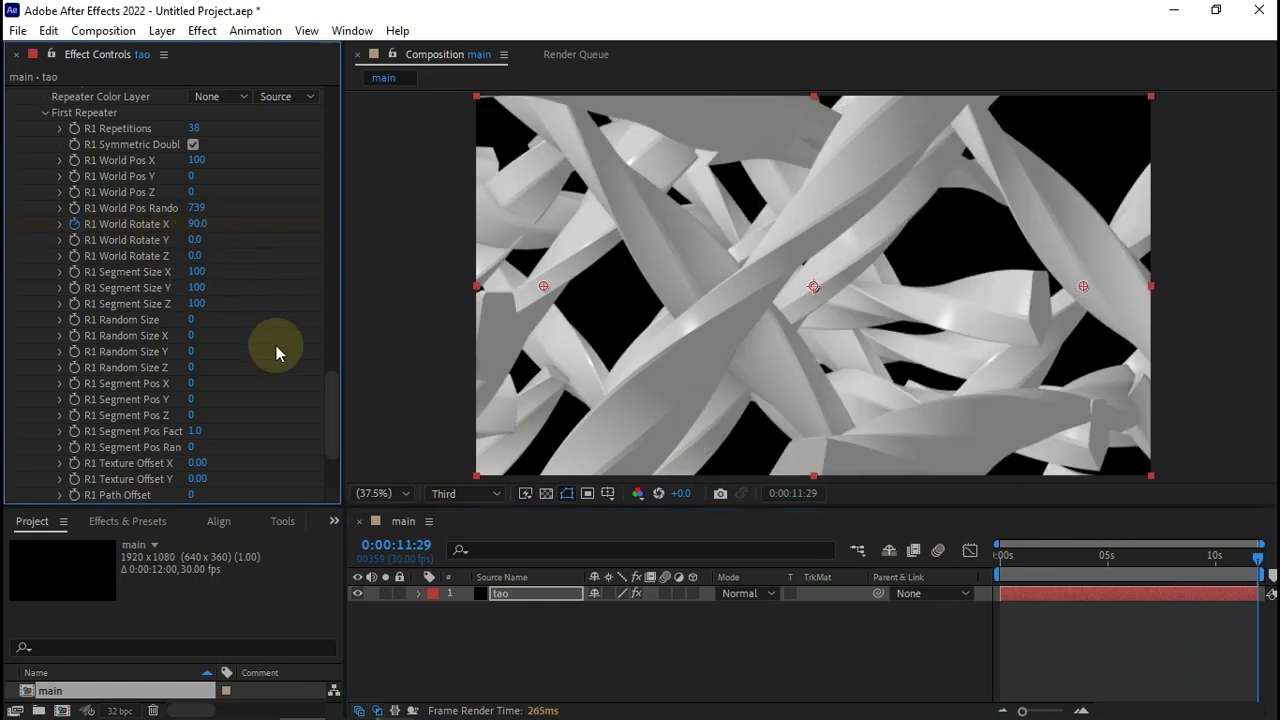
- Add a spot light to the main composition with colour 007EB8, 235% intensity, 0° cone angle and 100% cone feather
right_click(441, 602)
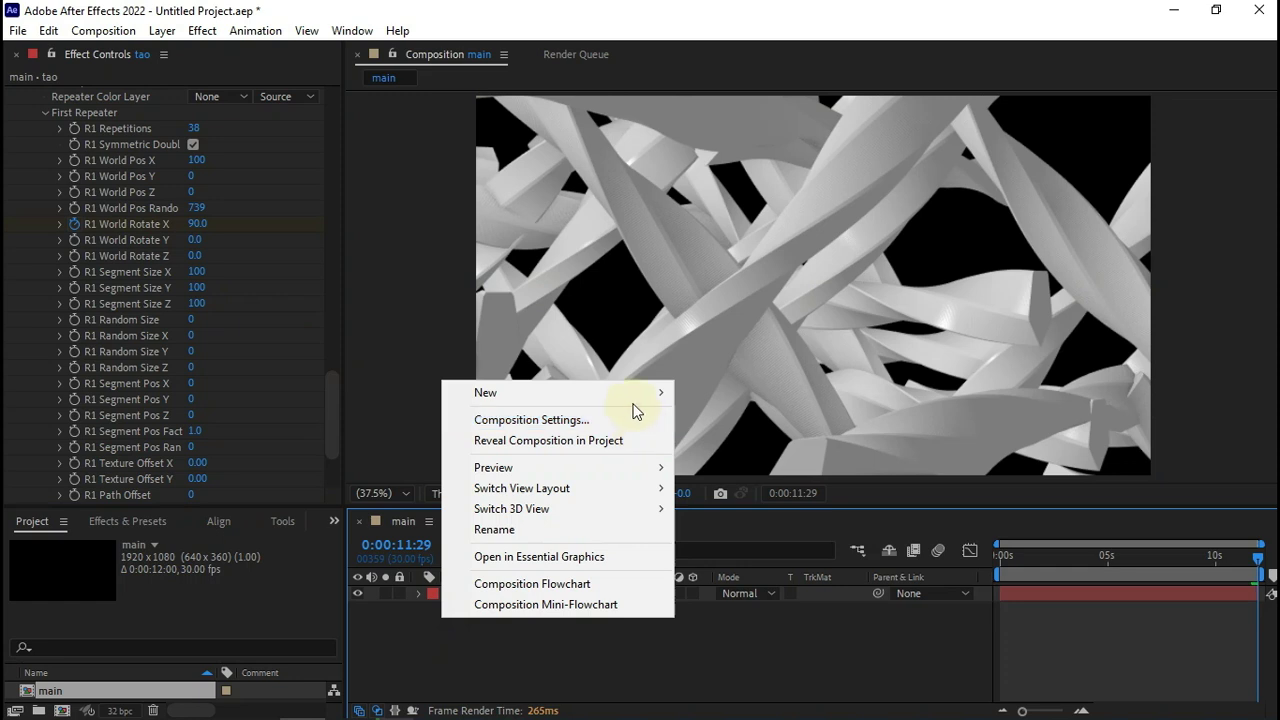
mouse_move(634, 394)
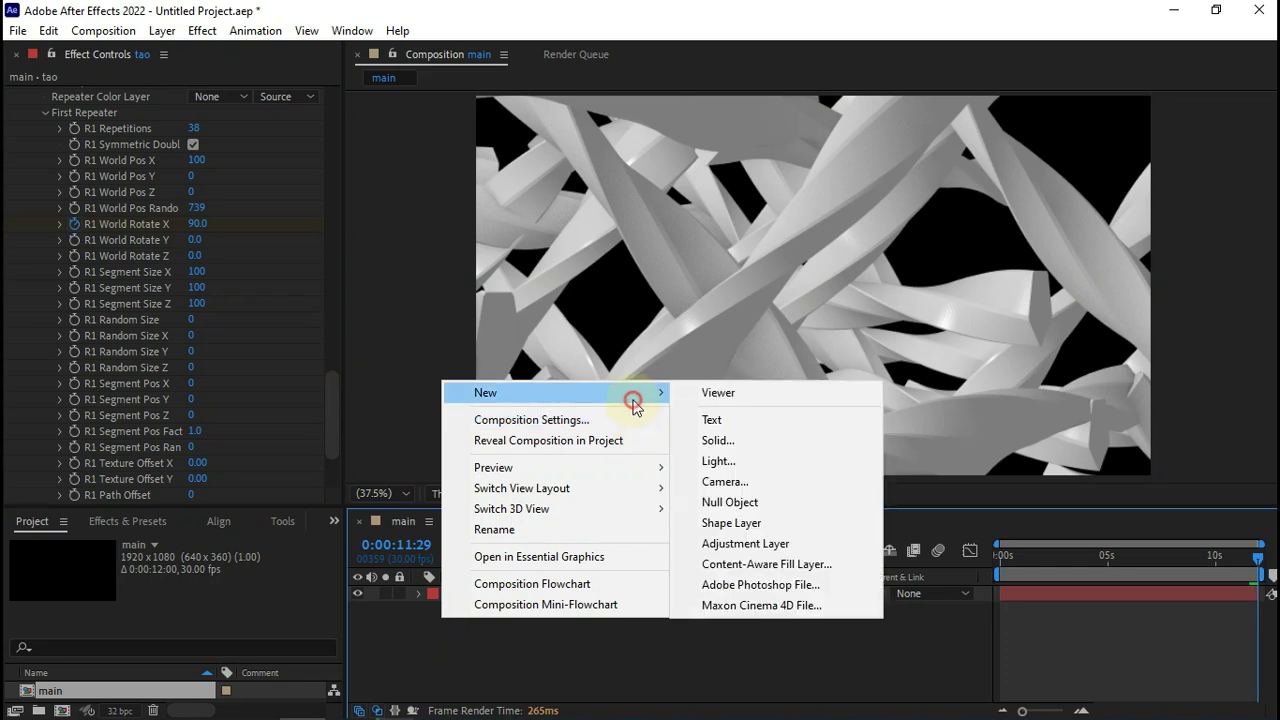
click(746, 462)
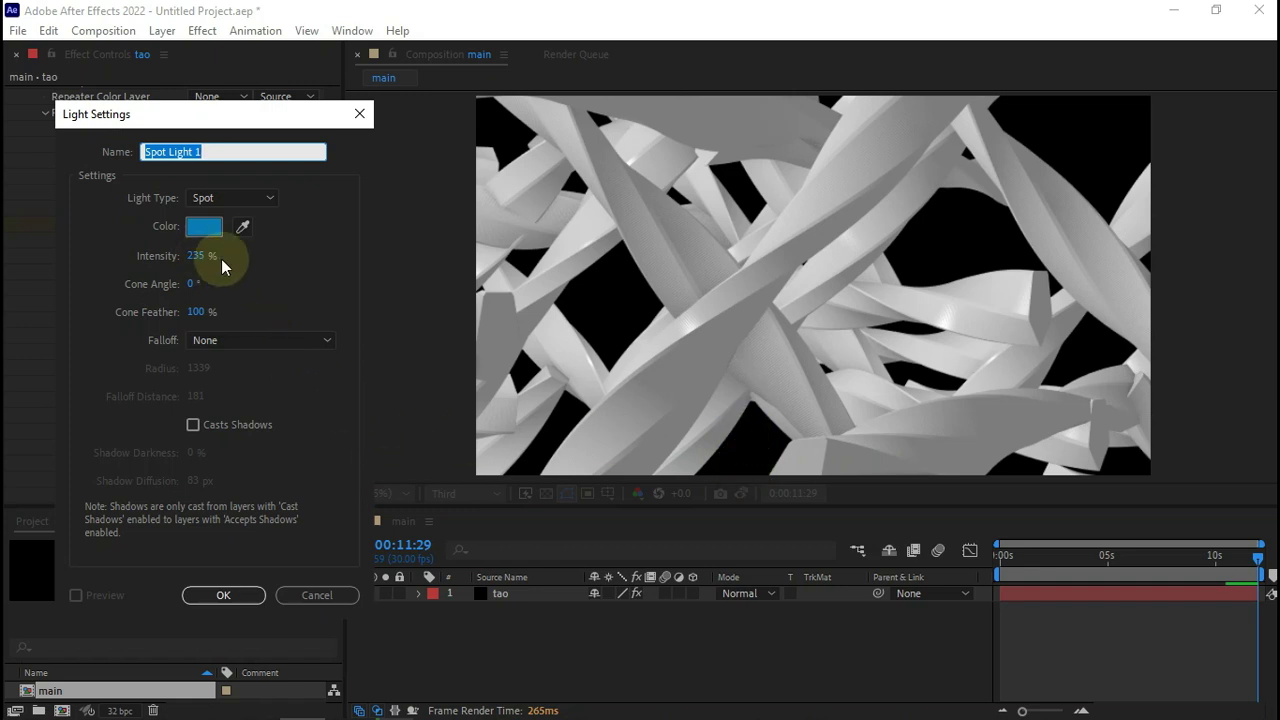
click(205, 227)
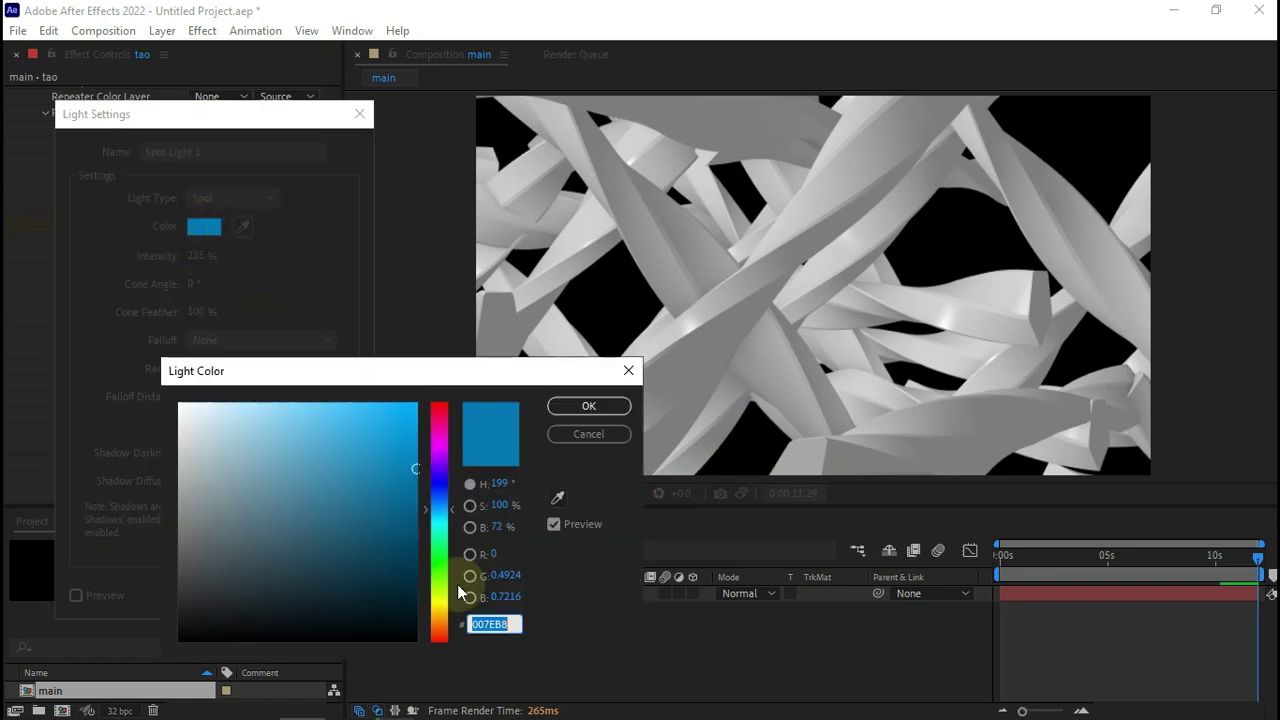
click(589, 406)
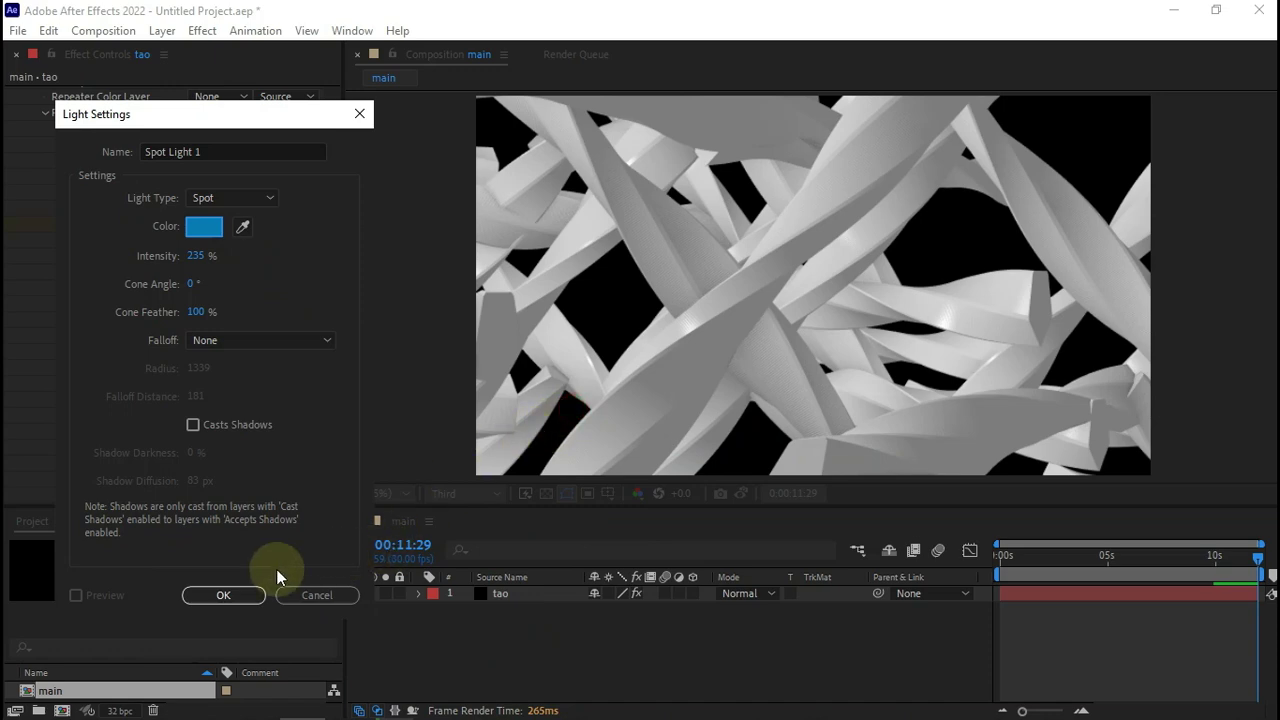
click(224, 595)
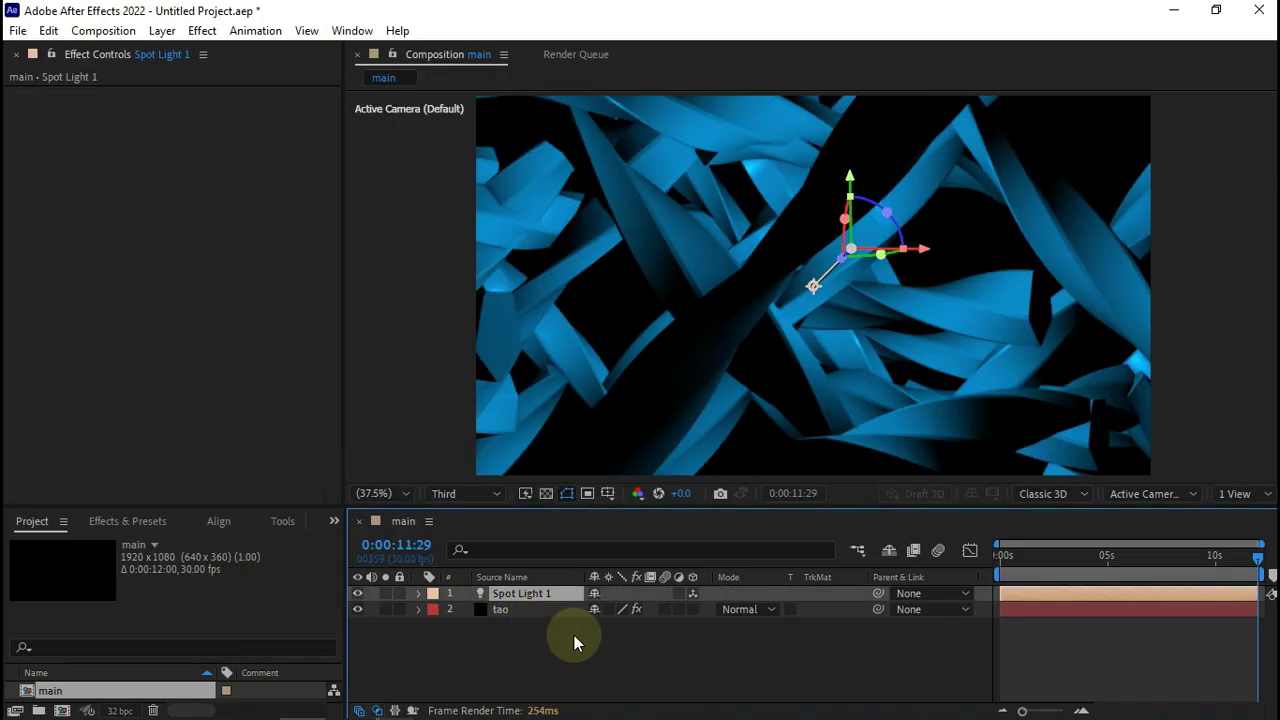
- Add a second spot light with colour A00E0E and 235% intensity
right_click(510, 640)
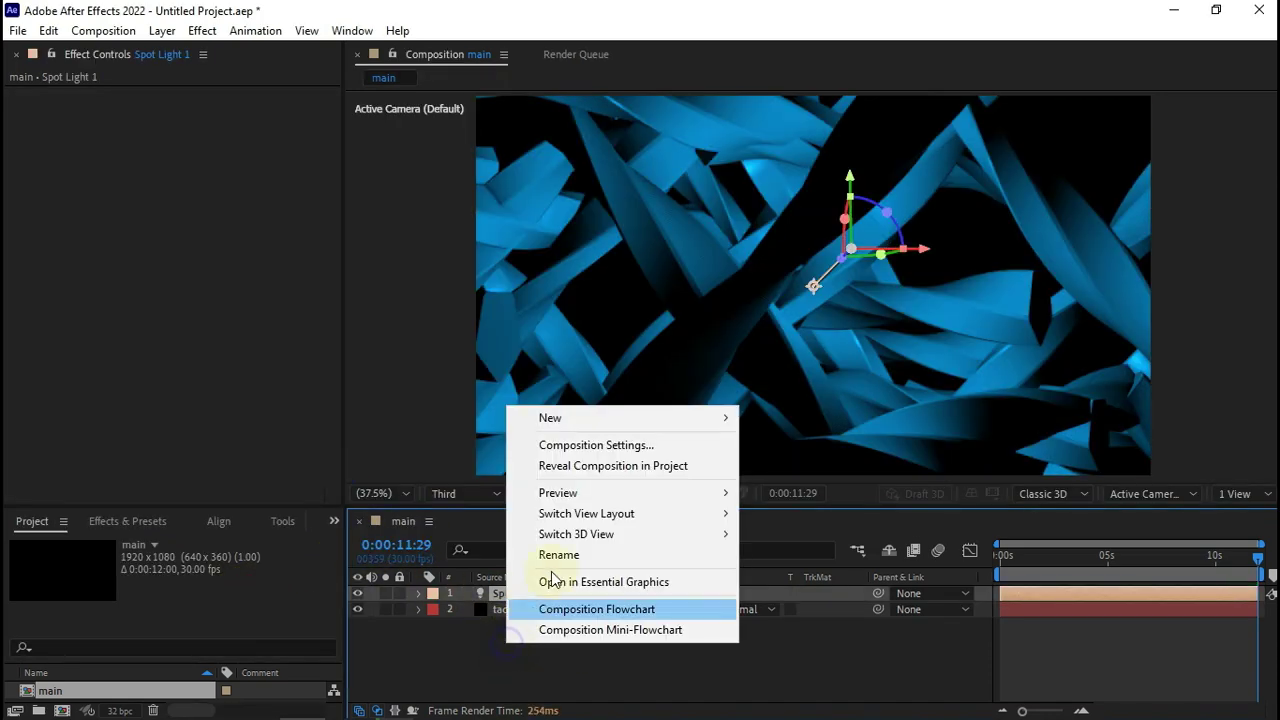
mouse_move(615, 418)
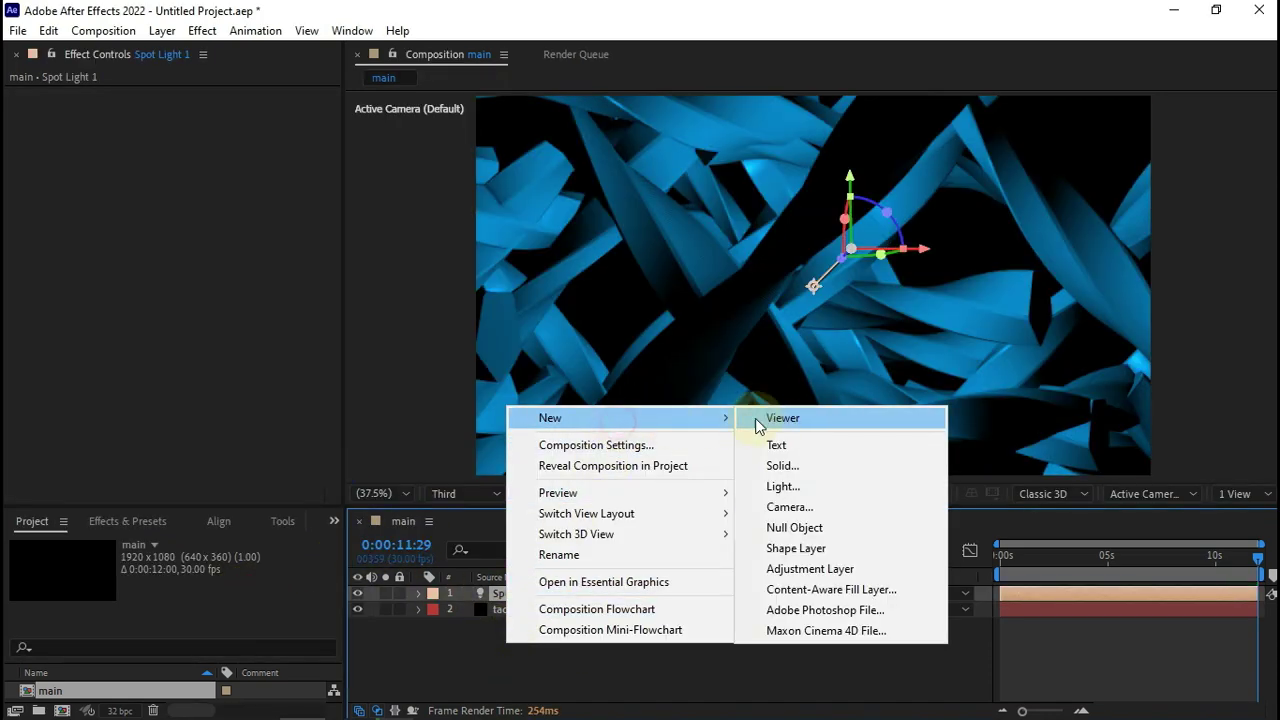
click(790, 487)
click(203, 226)
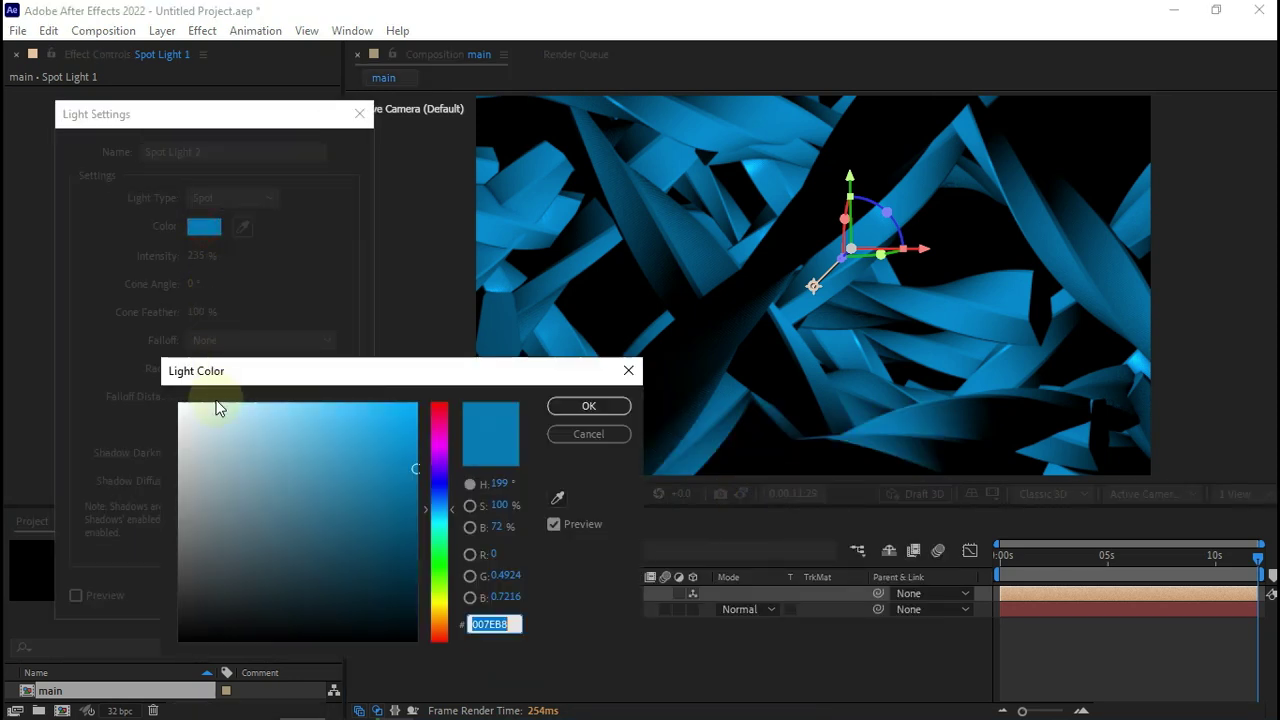
text(A)
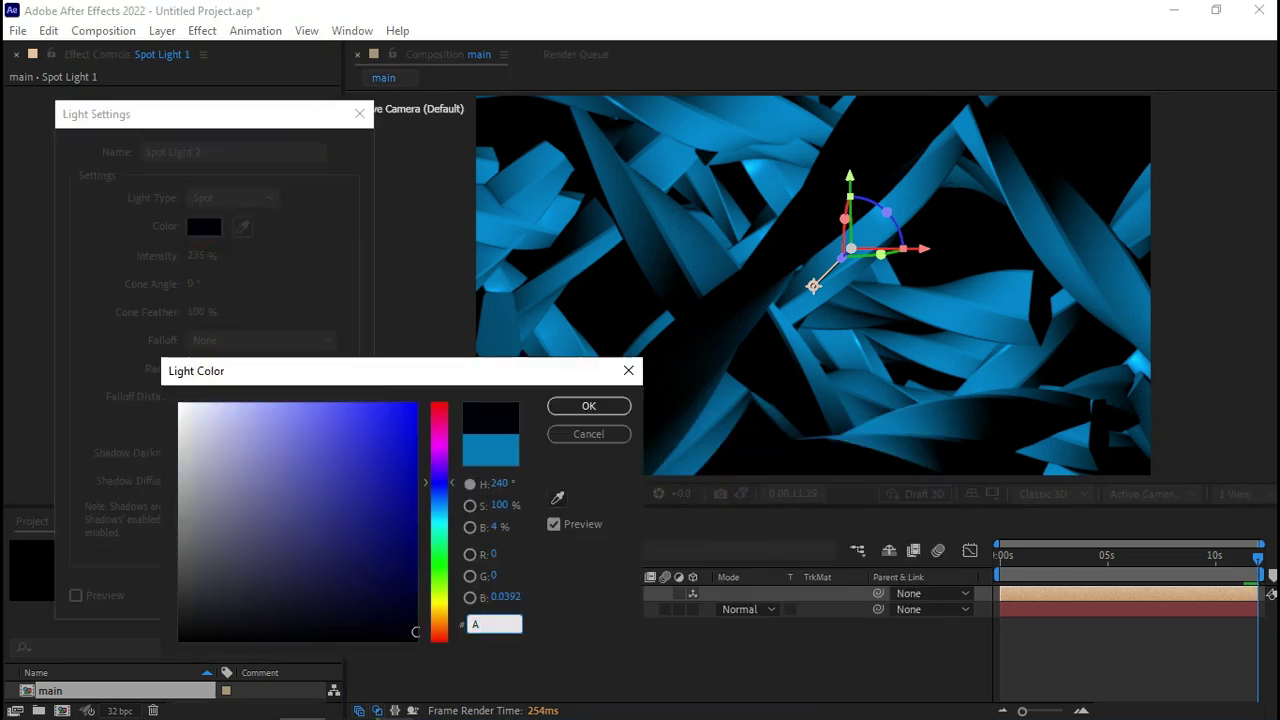
text(00)
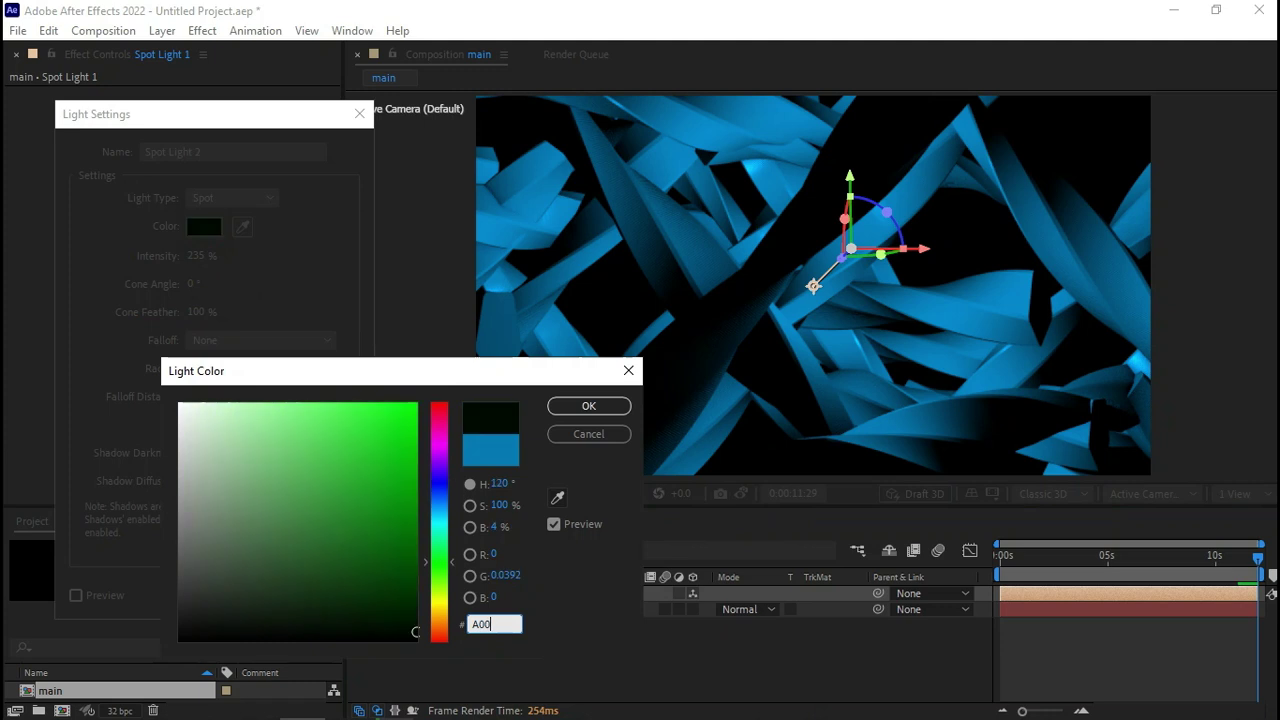
text(E0E)
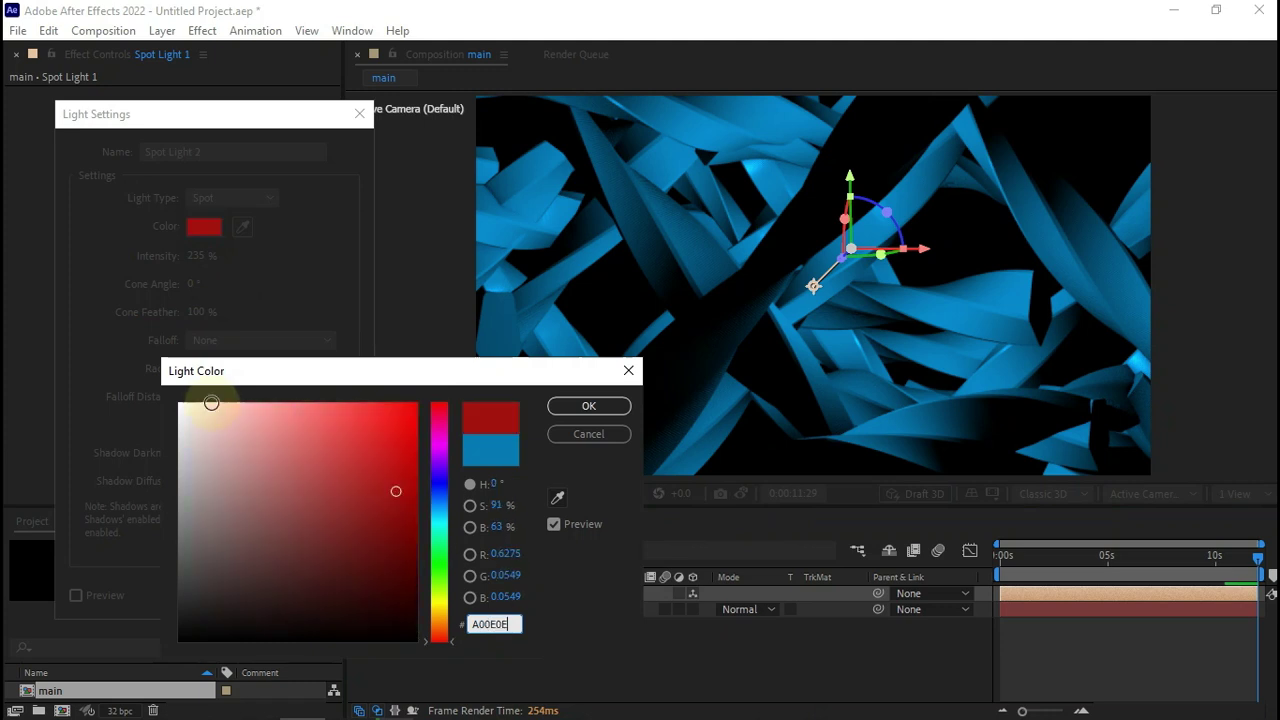
click(587, 408)
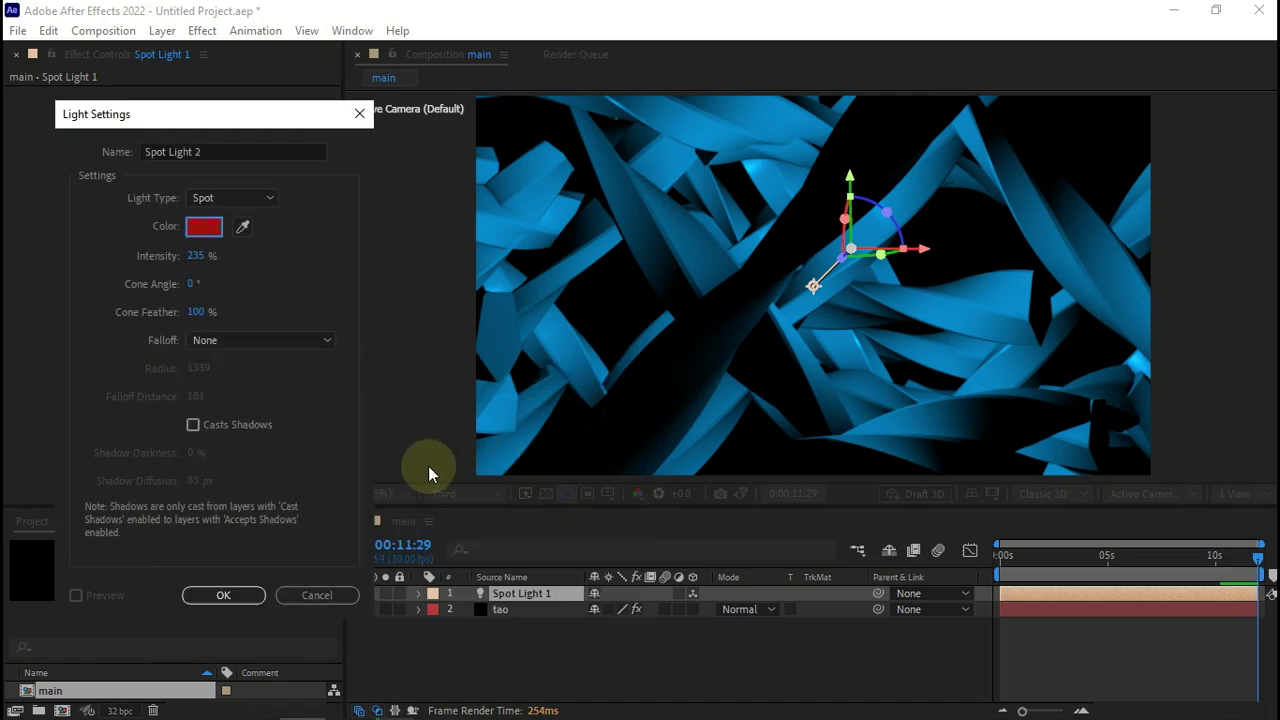
click(251, 598)
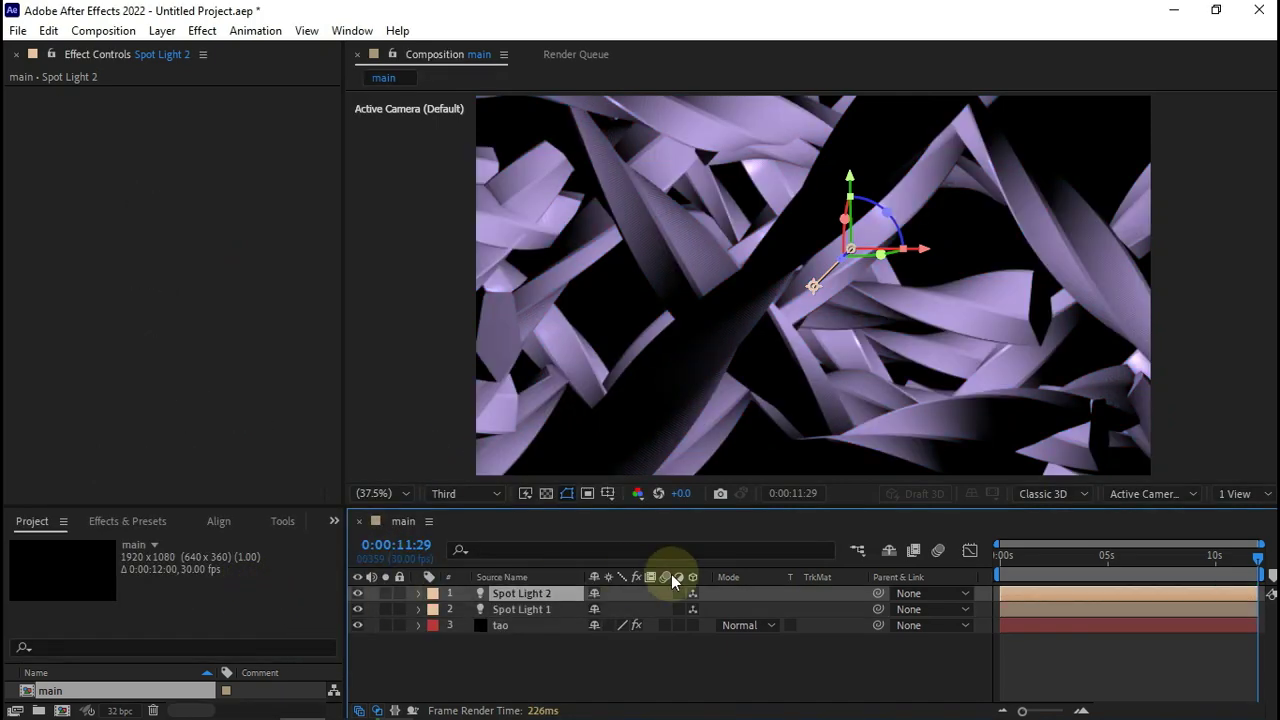
- Add an adjustment layer with the Curves effect and raise the RGB curve slightly in the darker tones and more strongly in the highlights
right_click(491, 641)
mouse_move(673, 420)
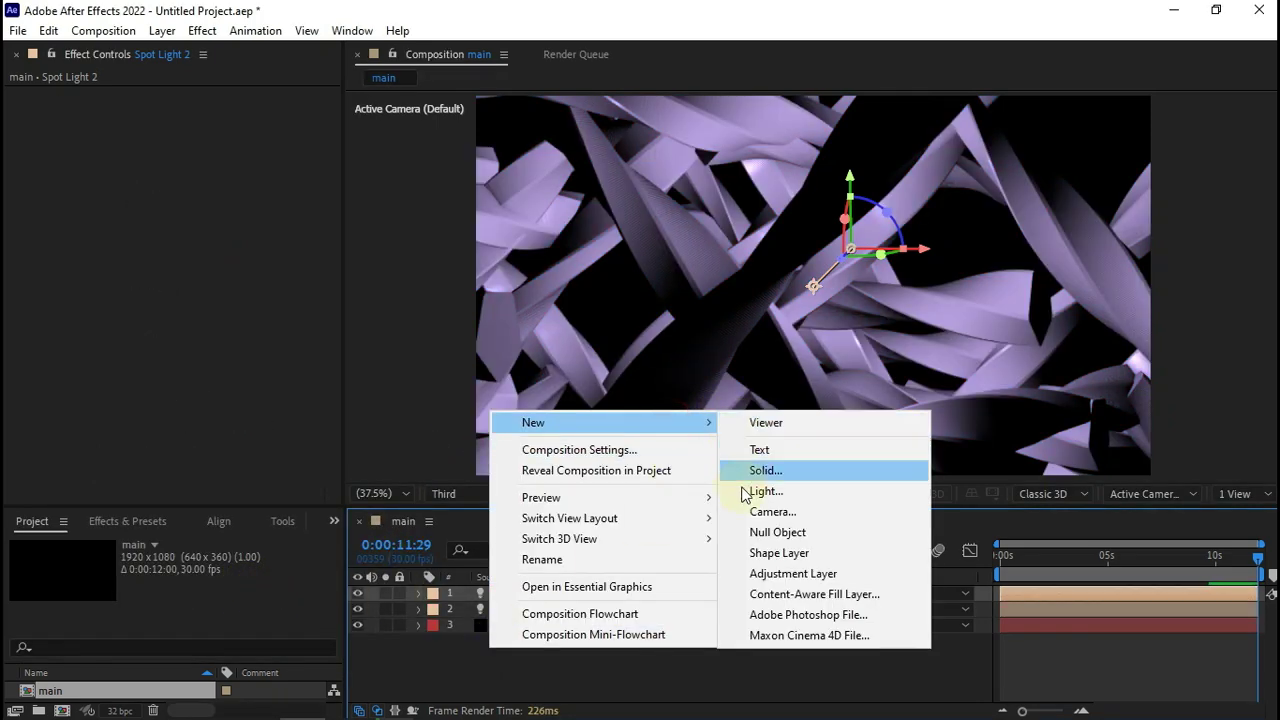
click(785, 575)
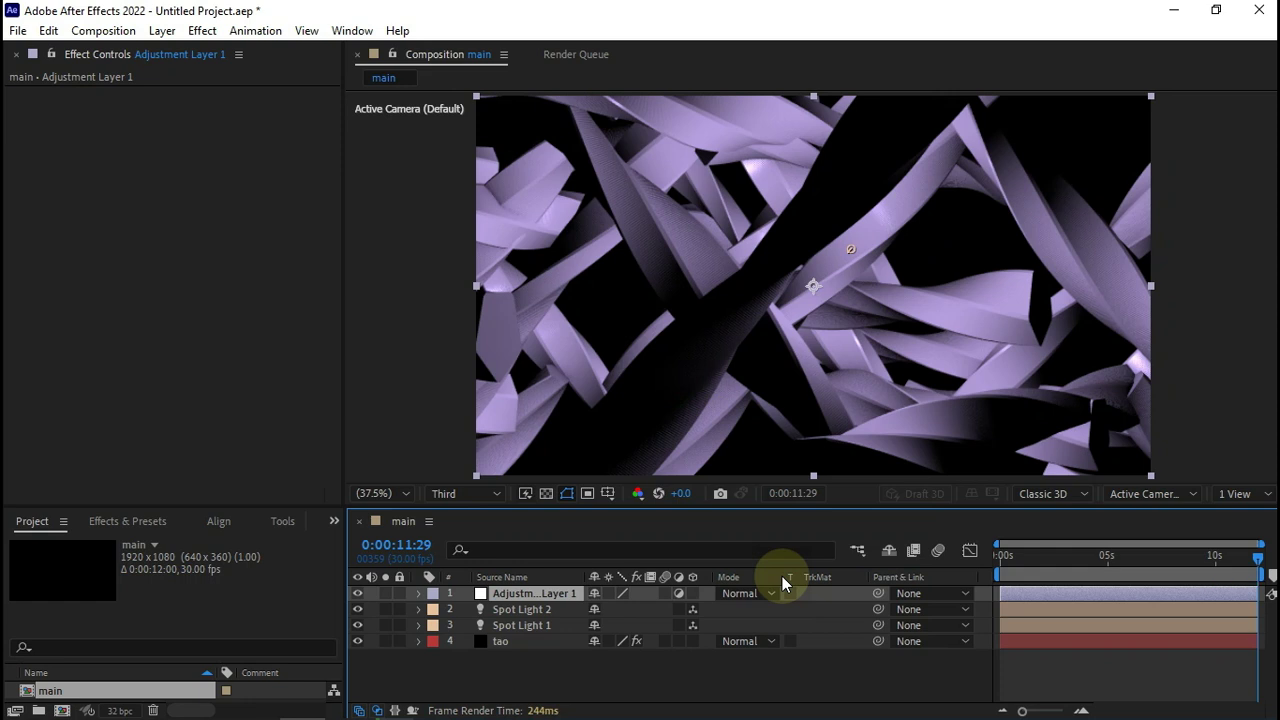
key(ctrl+space)
text(curve)
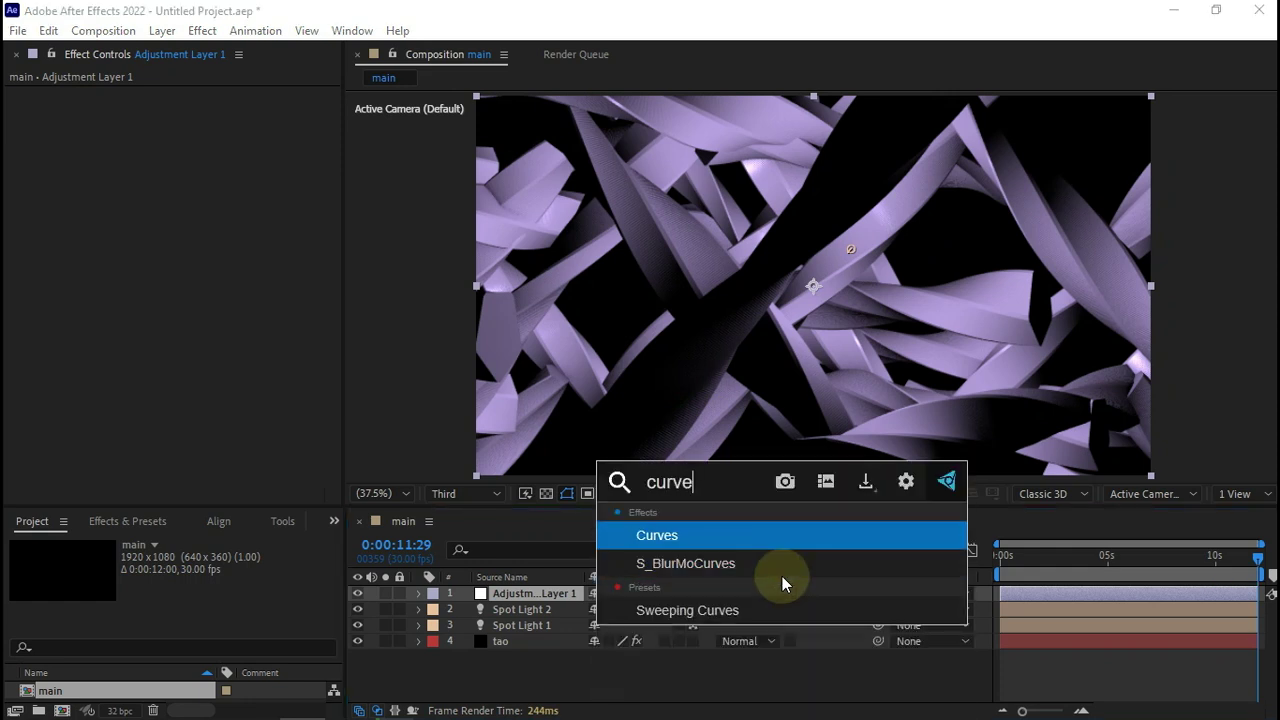
key(Return)
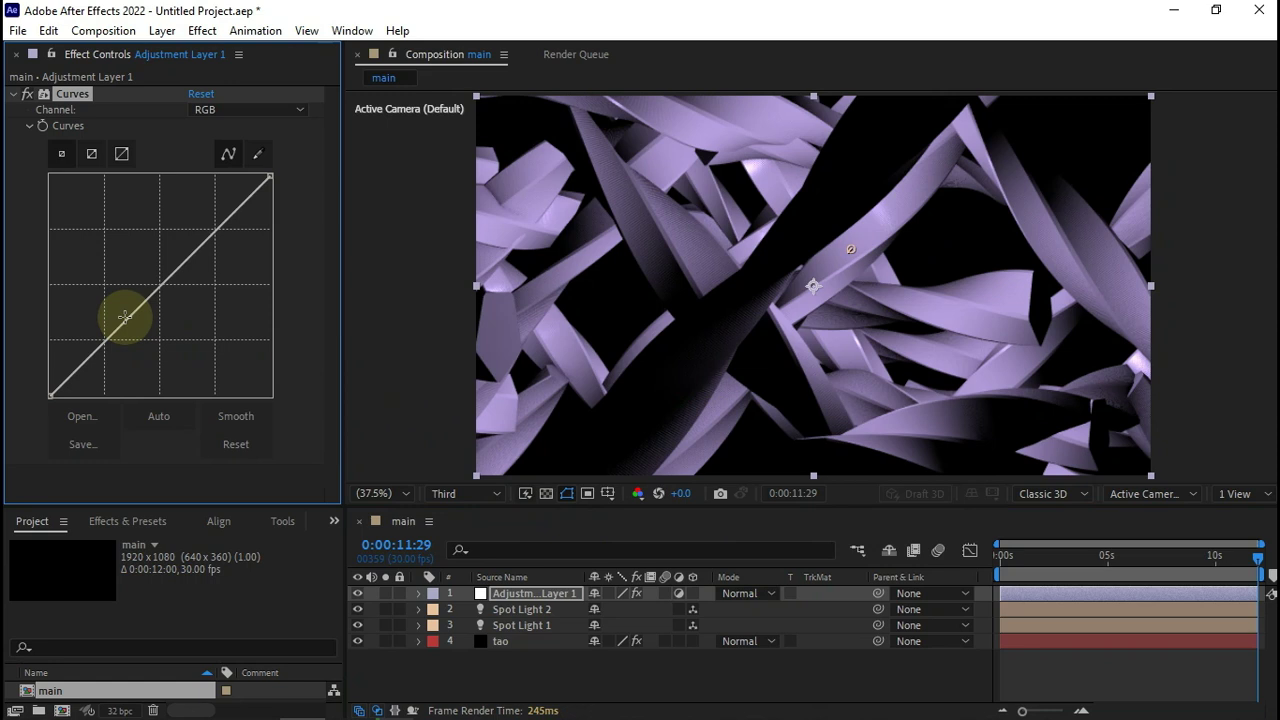
drag(124, 316, 125, 301)
drag(257, 206, 213, 190)
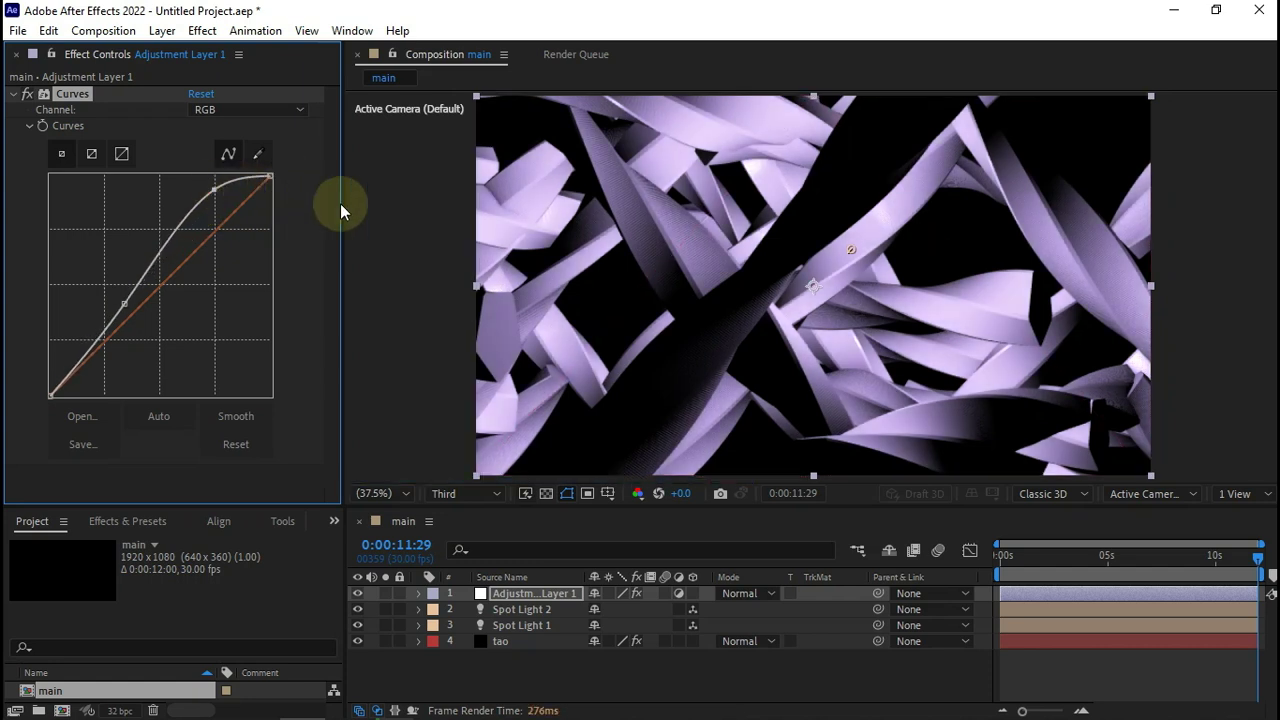
- Add a second adjustment layer and apply the BCC+Magic Sharp effect to it
click(562, 670)
key(ctrl+alt+y)
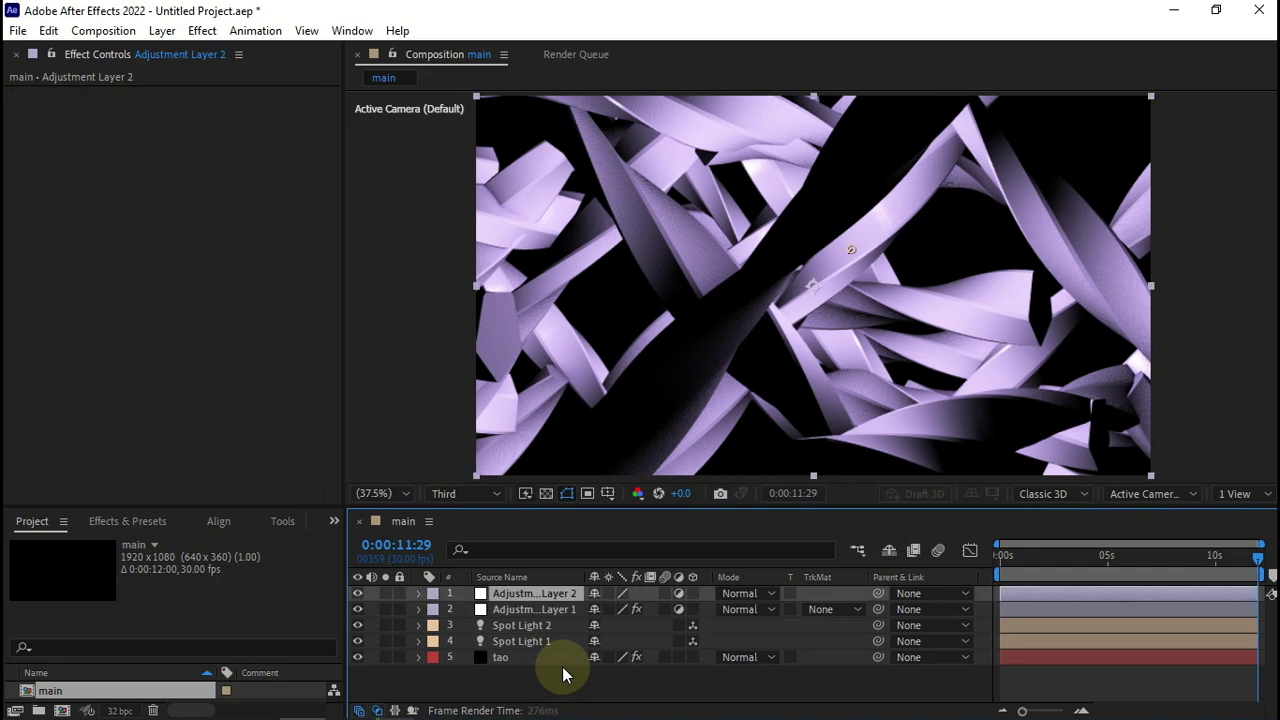
key(ctrl+space)
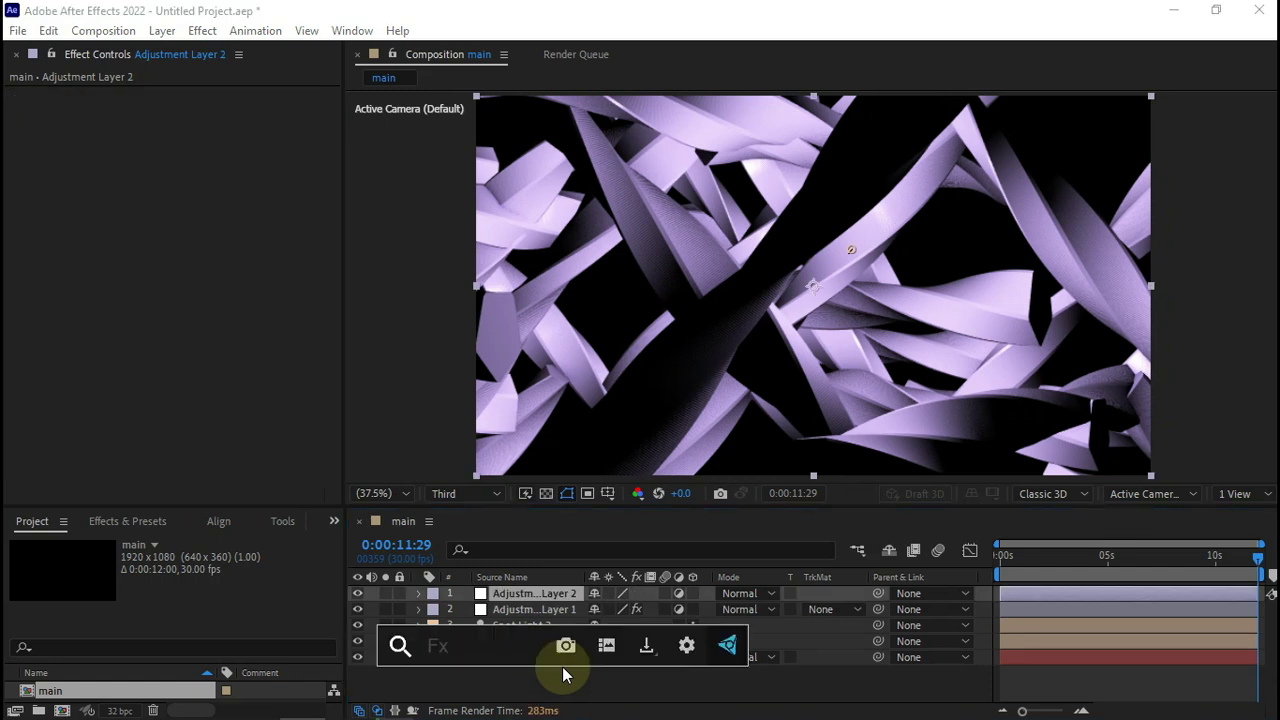
text(shar)
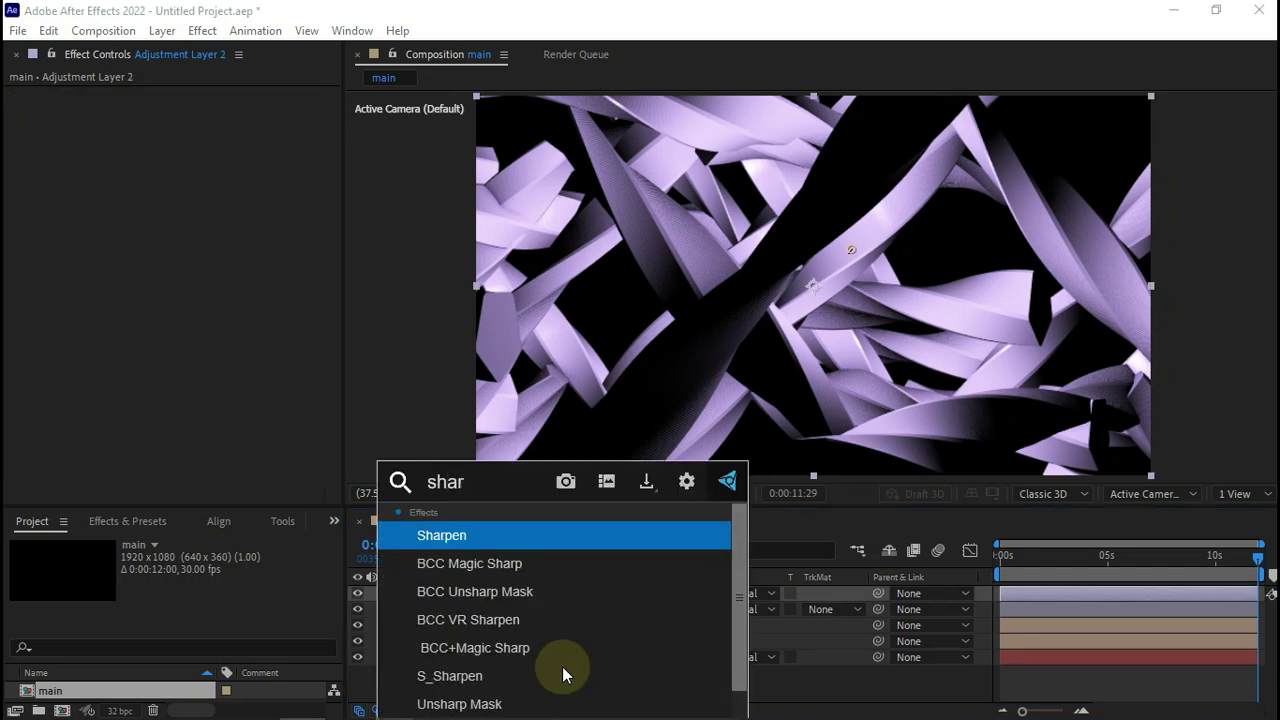
click(600, 649)
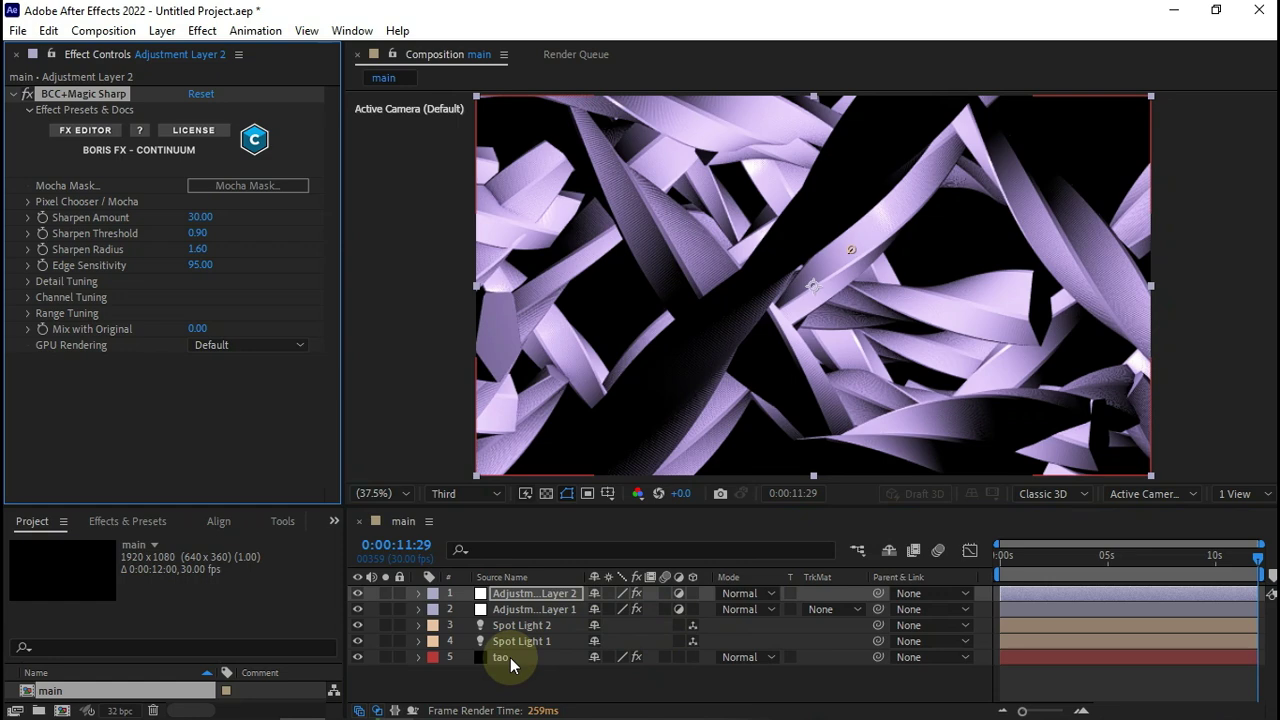
- Set the composition preview resolution to Full and inspect the sharpened strands up close
click(505, 660)
click(466, 496)
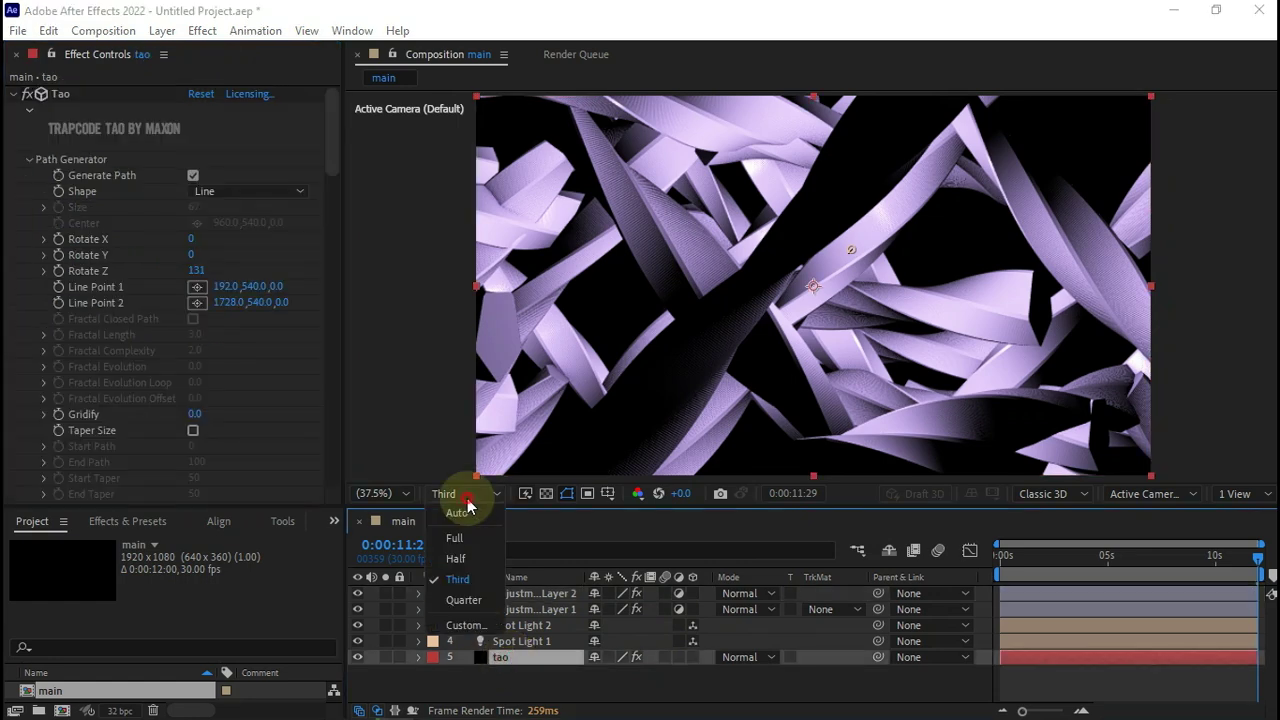
click(455, 538)
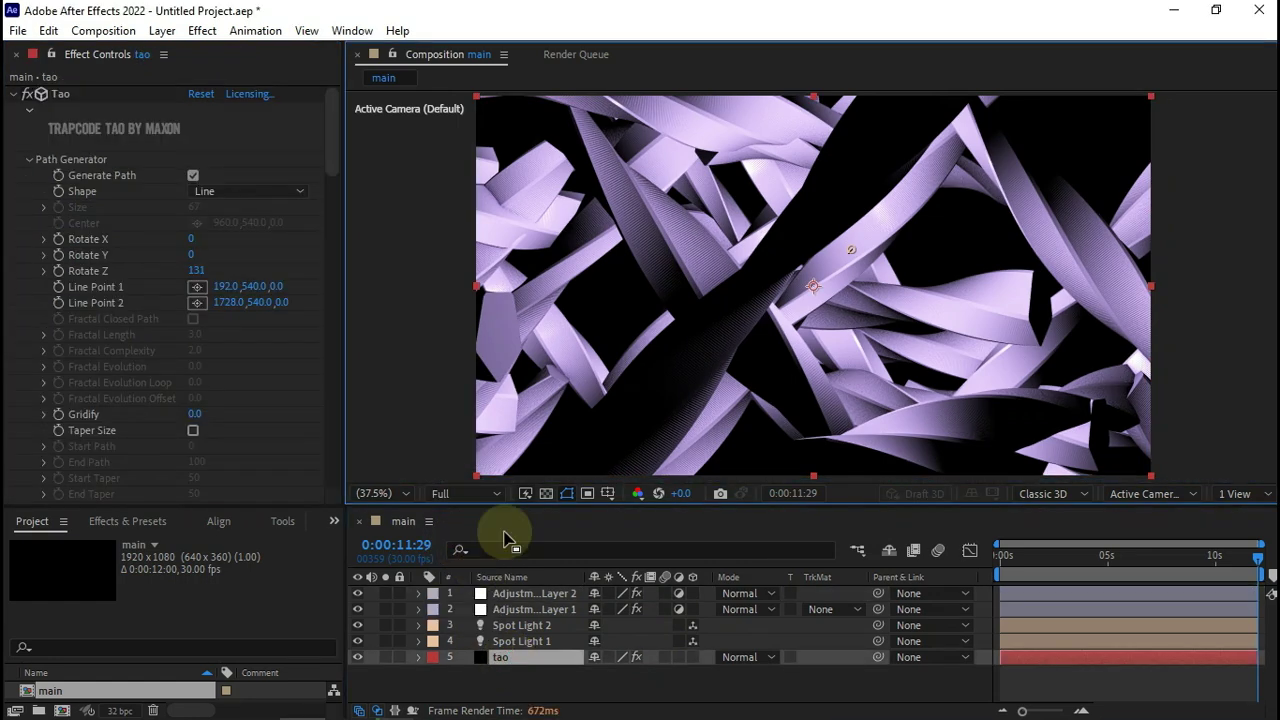
scroll(736, 262, up, 3)
scroll(736, 262, down, 2)
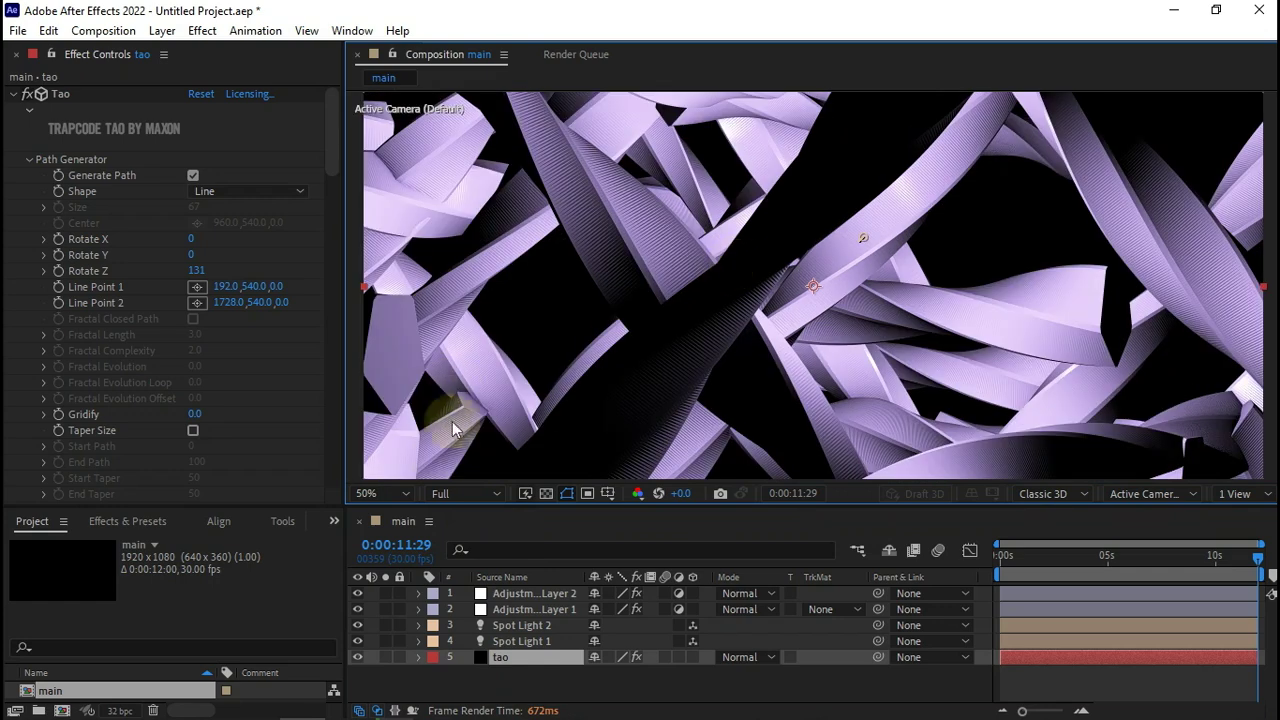
click(405, 493)
click(390, 177)
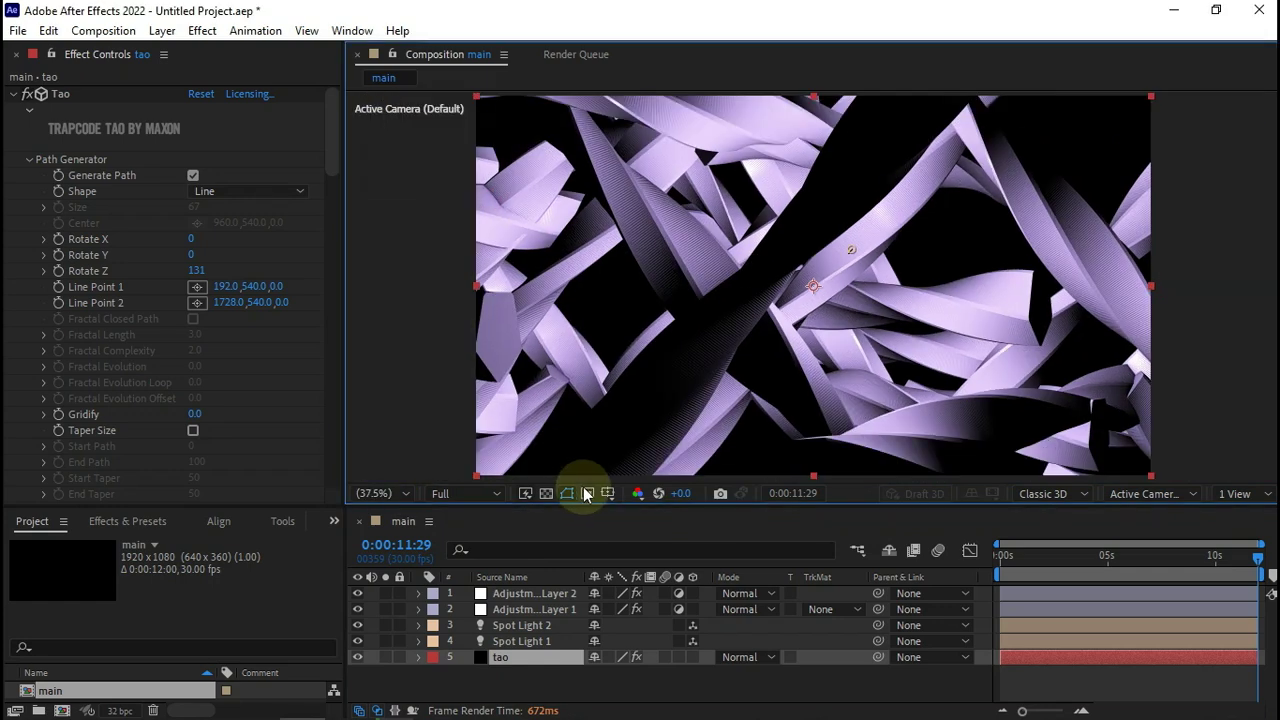
- Move Spot Light 2 beyond the upper-right corner of the composition frame
click(519, 630)
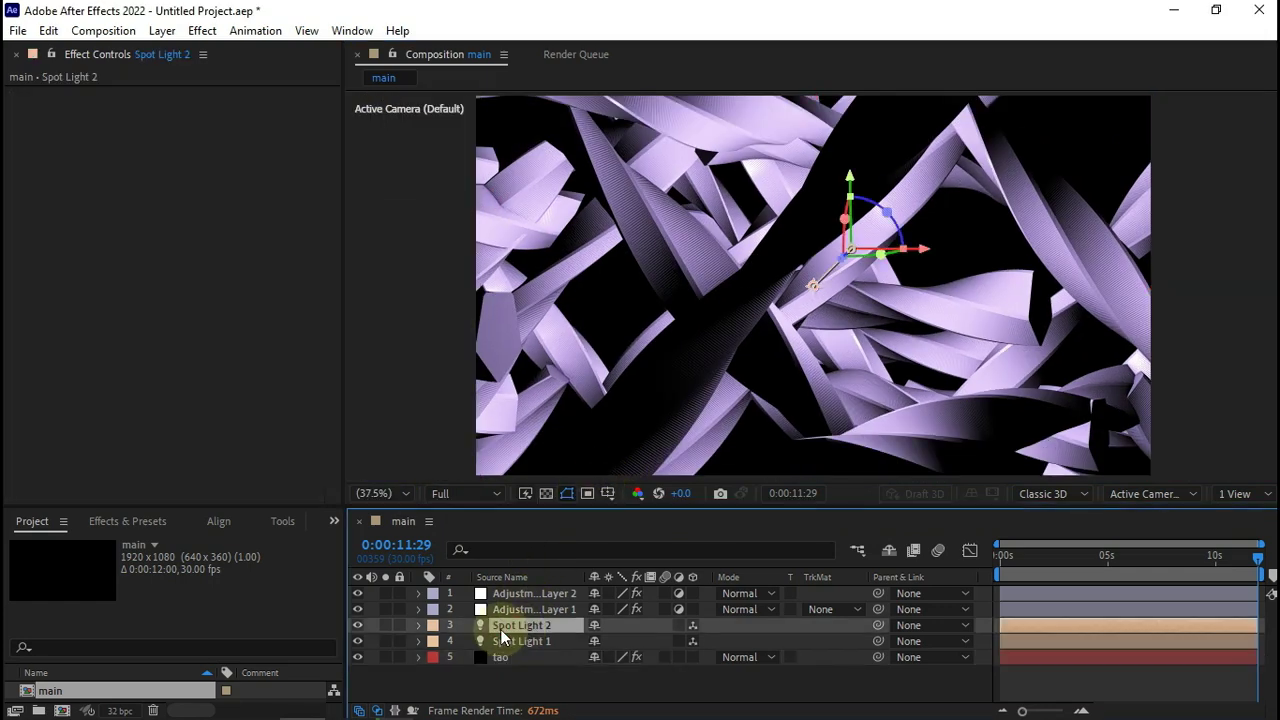
key(comma)
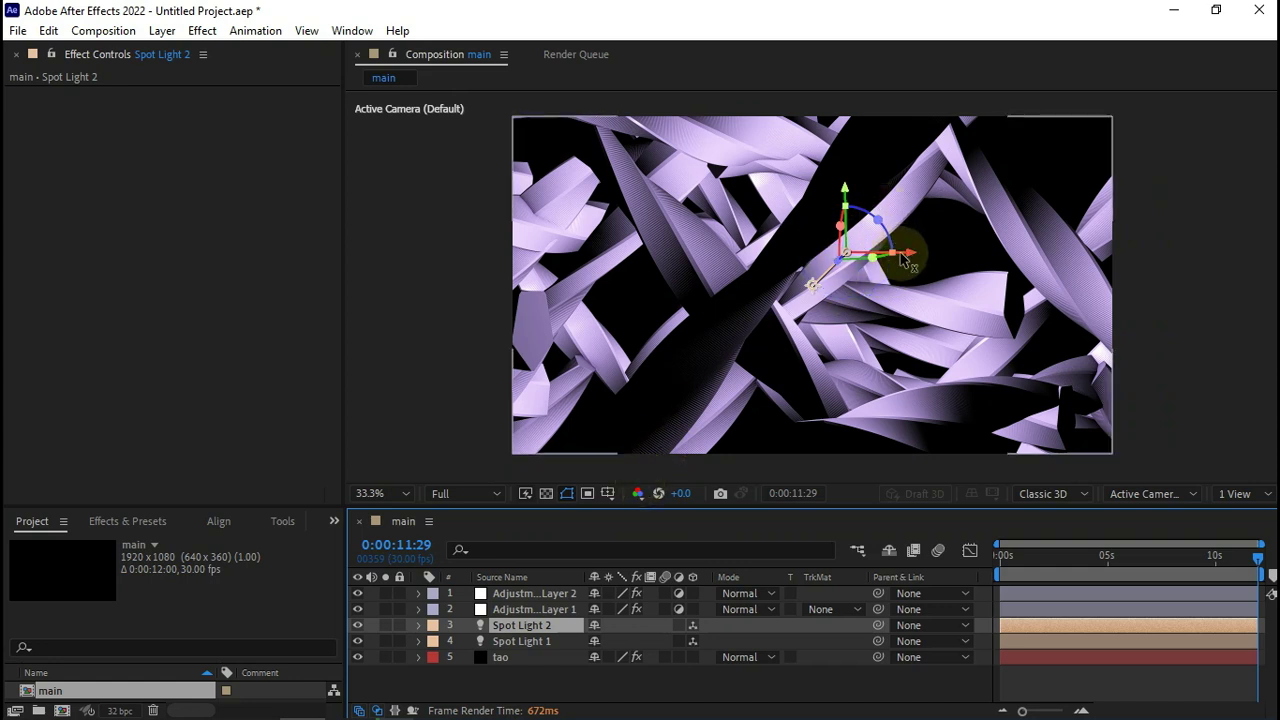
drag(912, 252, 1000, 104)
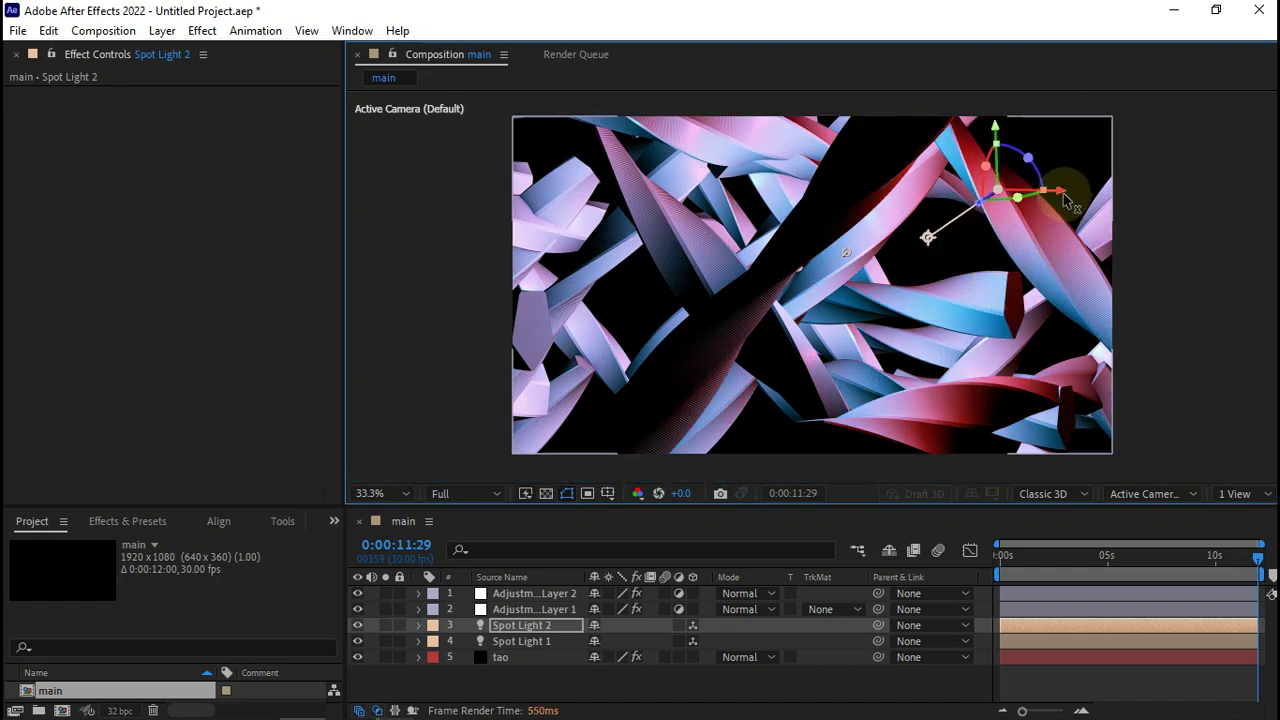
drag(1068, 200, 1108, 137)
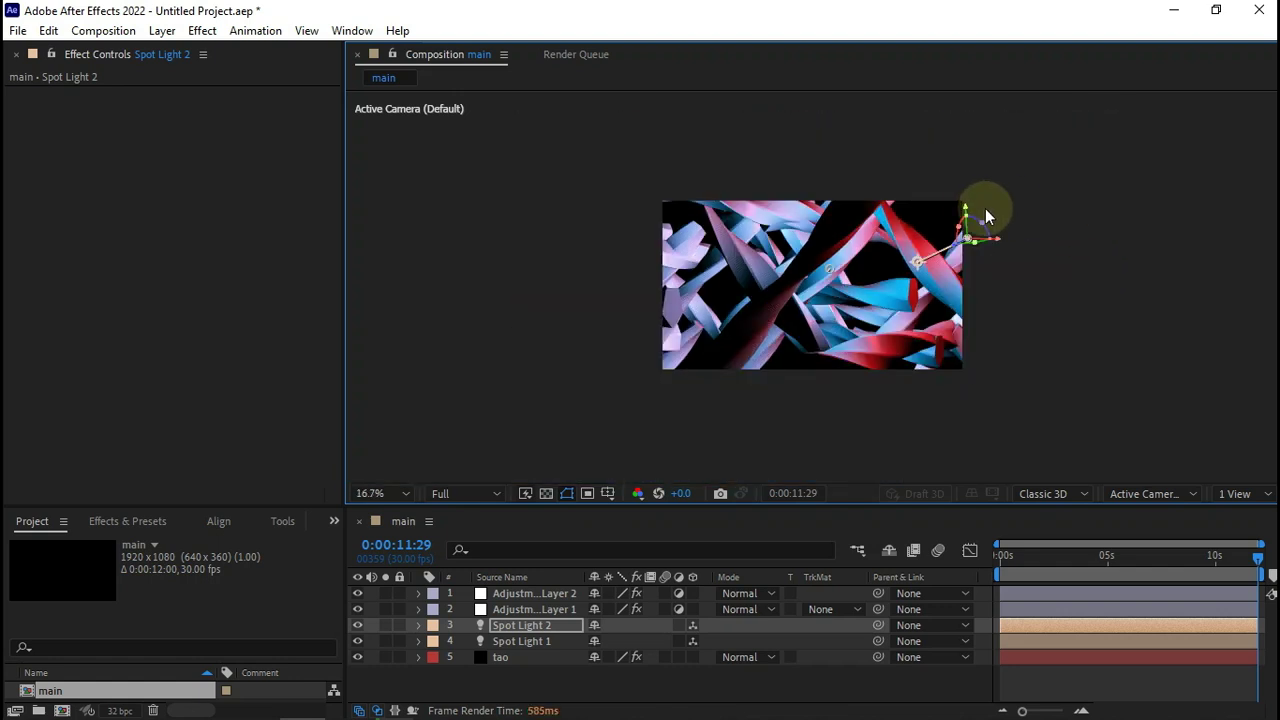
drag(966, 214, 966, 143)
- Move Spot Light 1 just outside the lower-left corner of the composition frame and fit the composition in the viewer
click(540, 641)
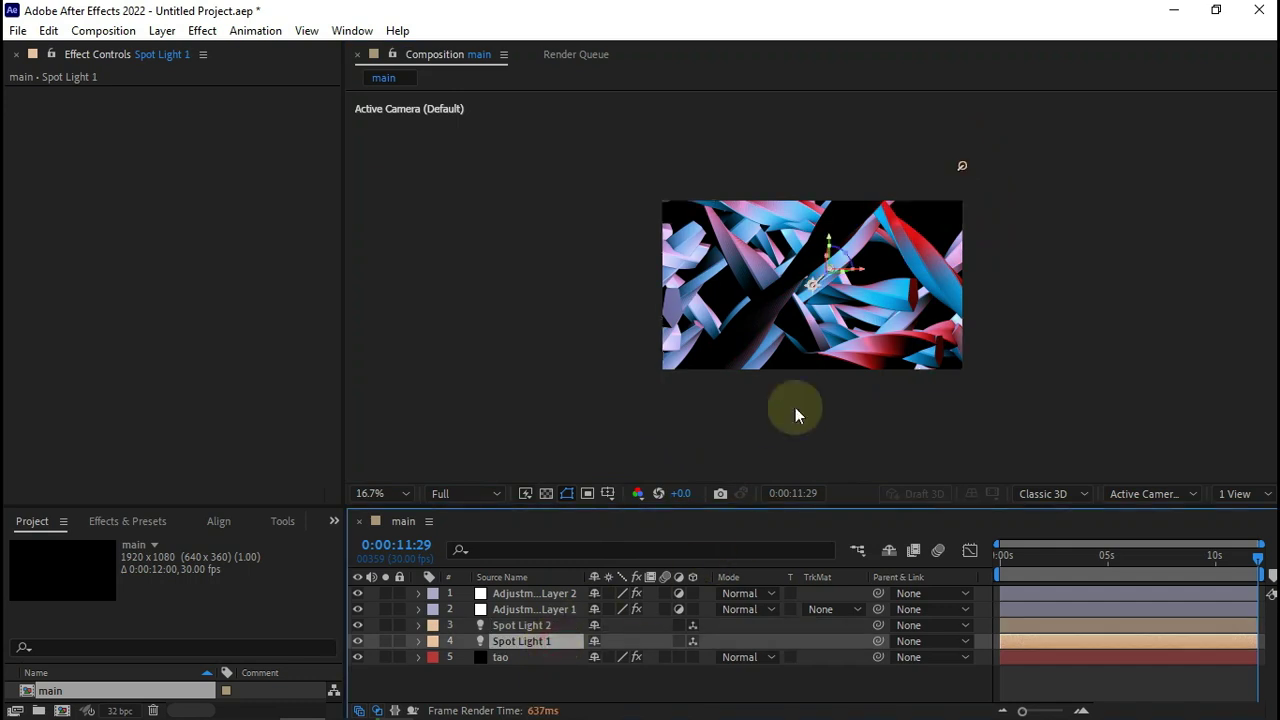
drag(812, 283, 647, 335)
drag(636, 337, 649, 360)
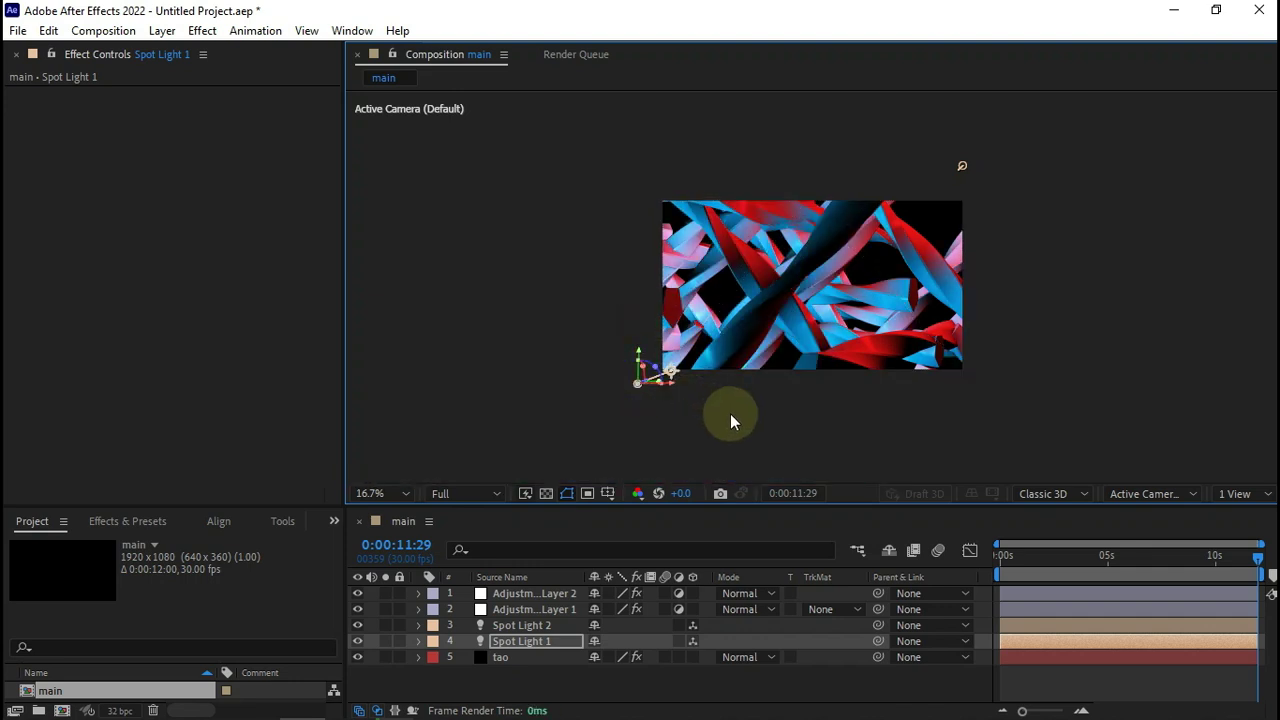
click(387, 208)
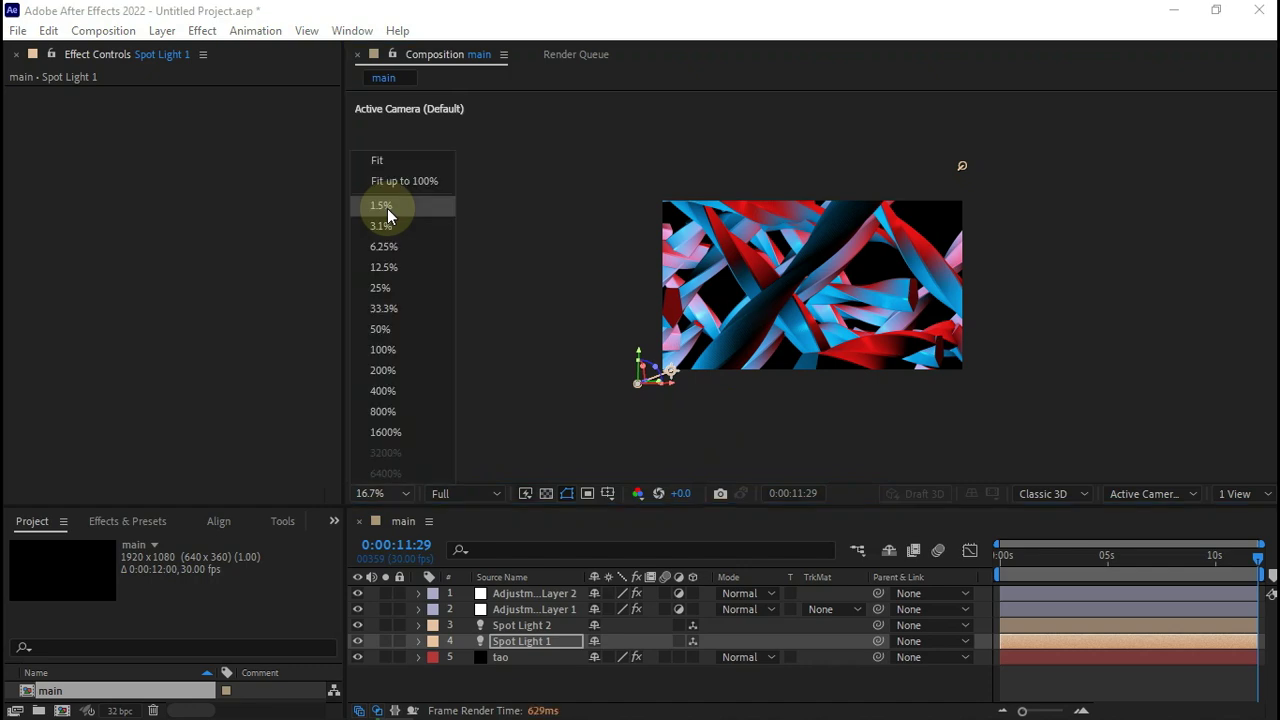
click(382, 166)
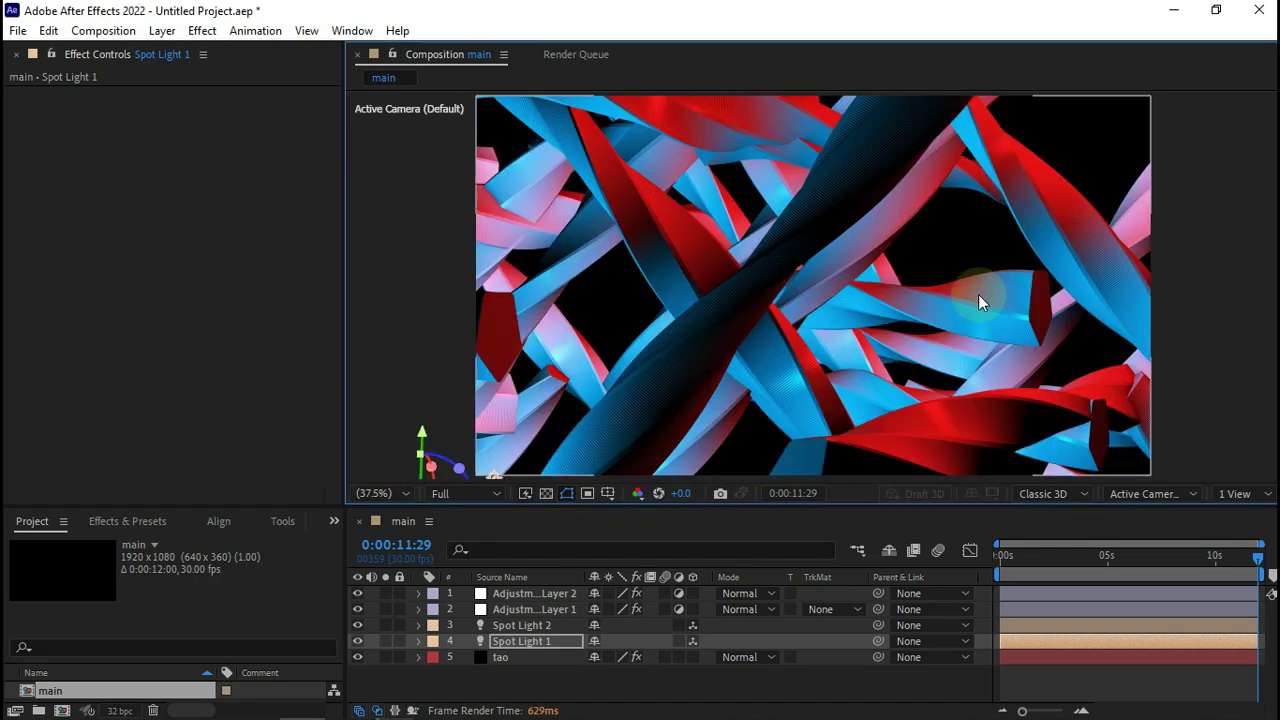
- Set the Segments of the tao layer's Tao effect to 400 and fit the composition in the viewer
scroll(832, 338, up, 3)
scroll(832, 338, down, 2)
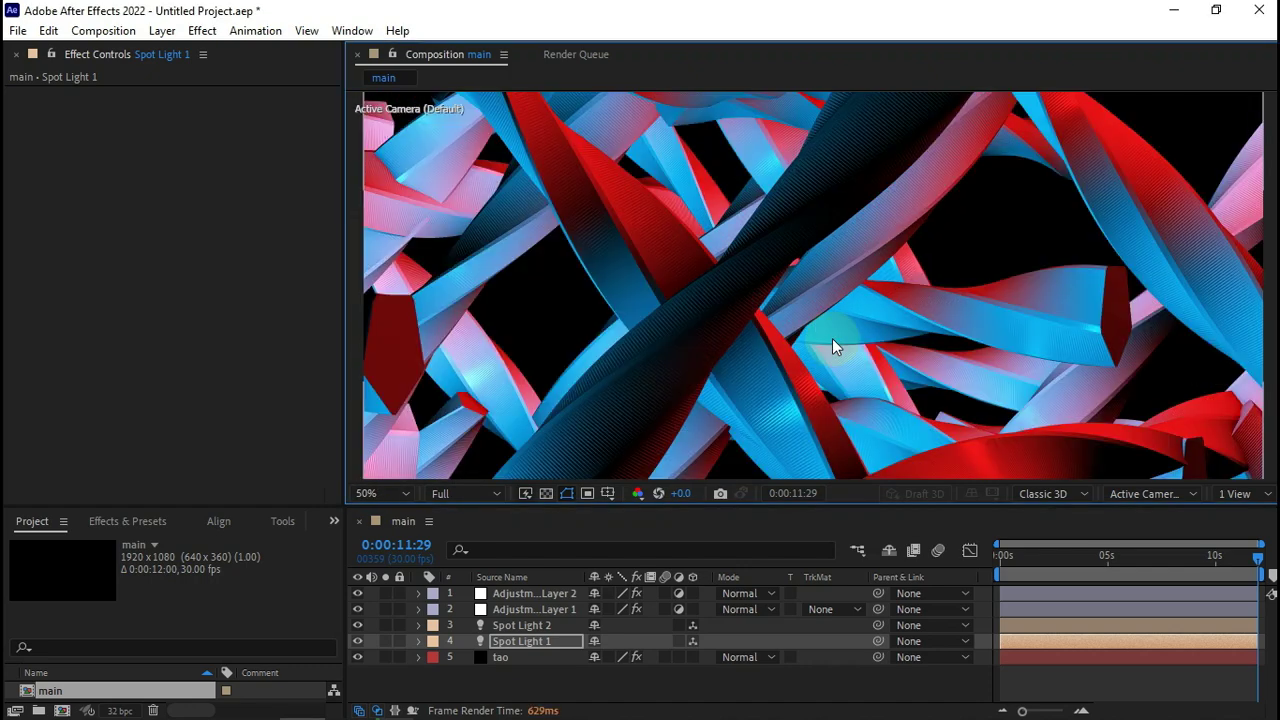
click(515, 657)
scroll(590, 427, up, 2)
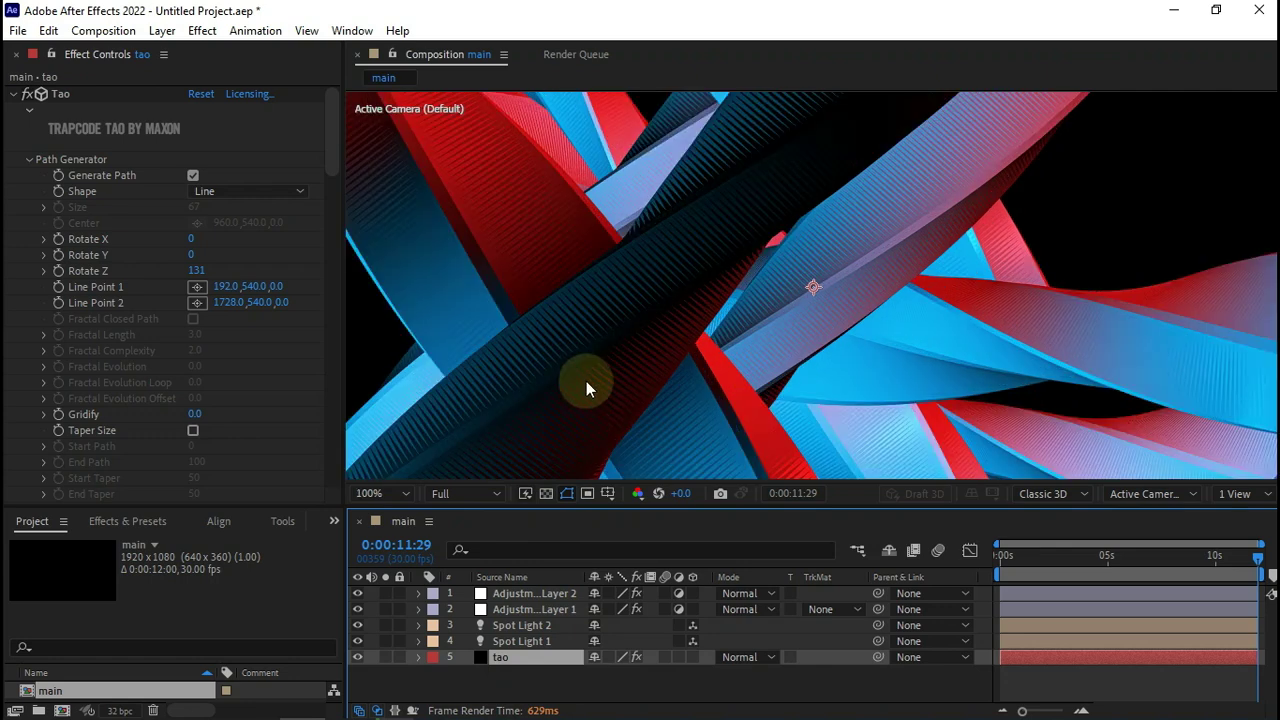
scroll(170, 355, down, 6)
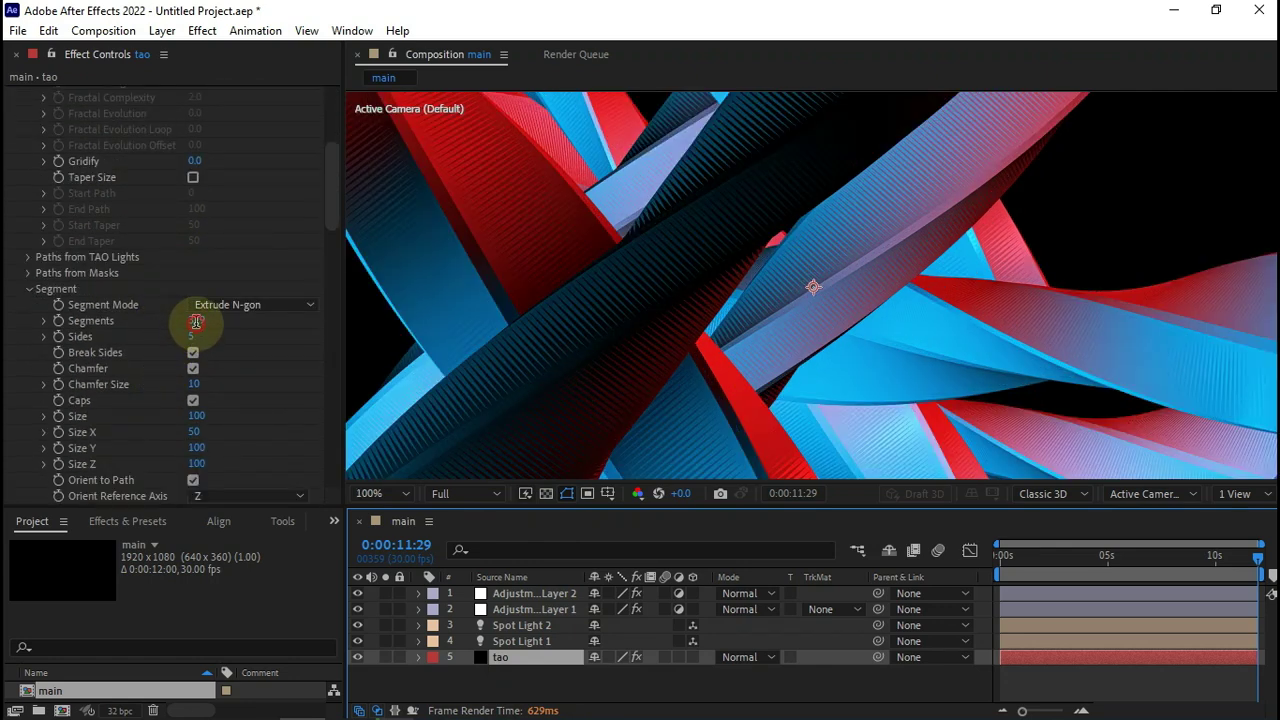
click(195, 323)
text(400)
click(229, 369)
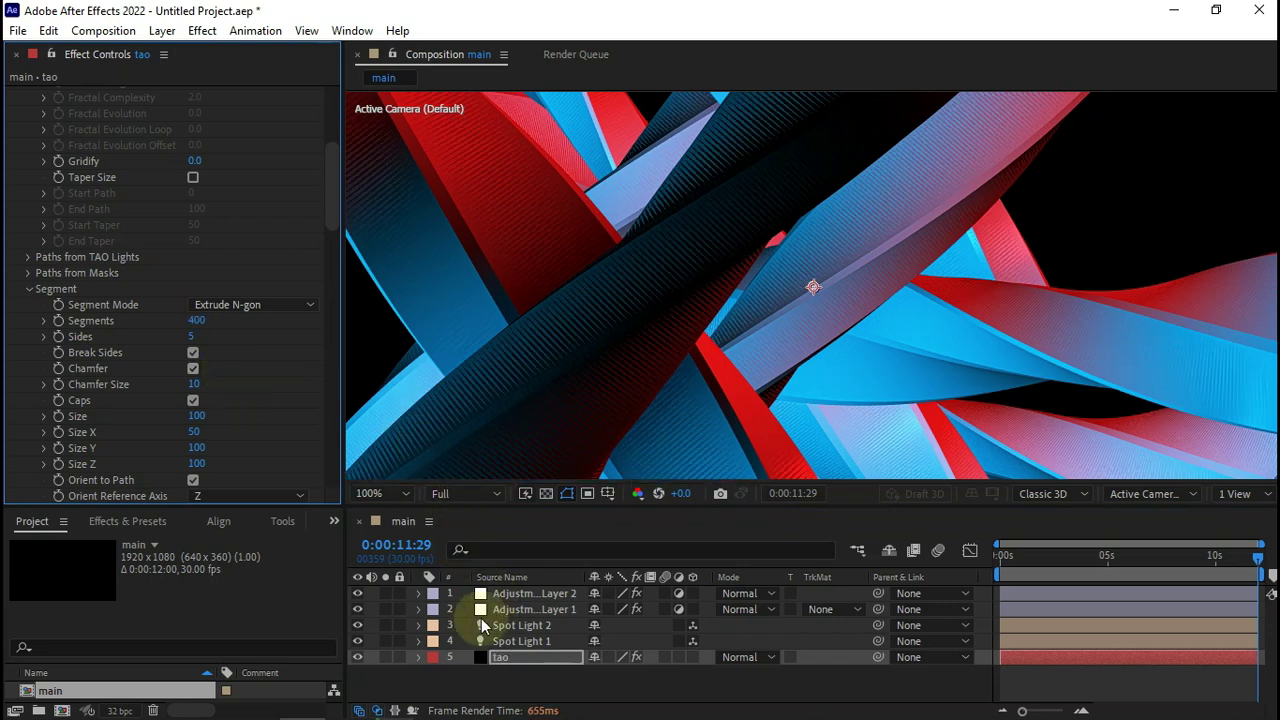
click(395, 495)
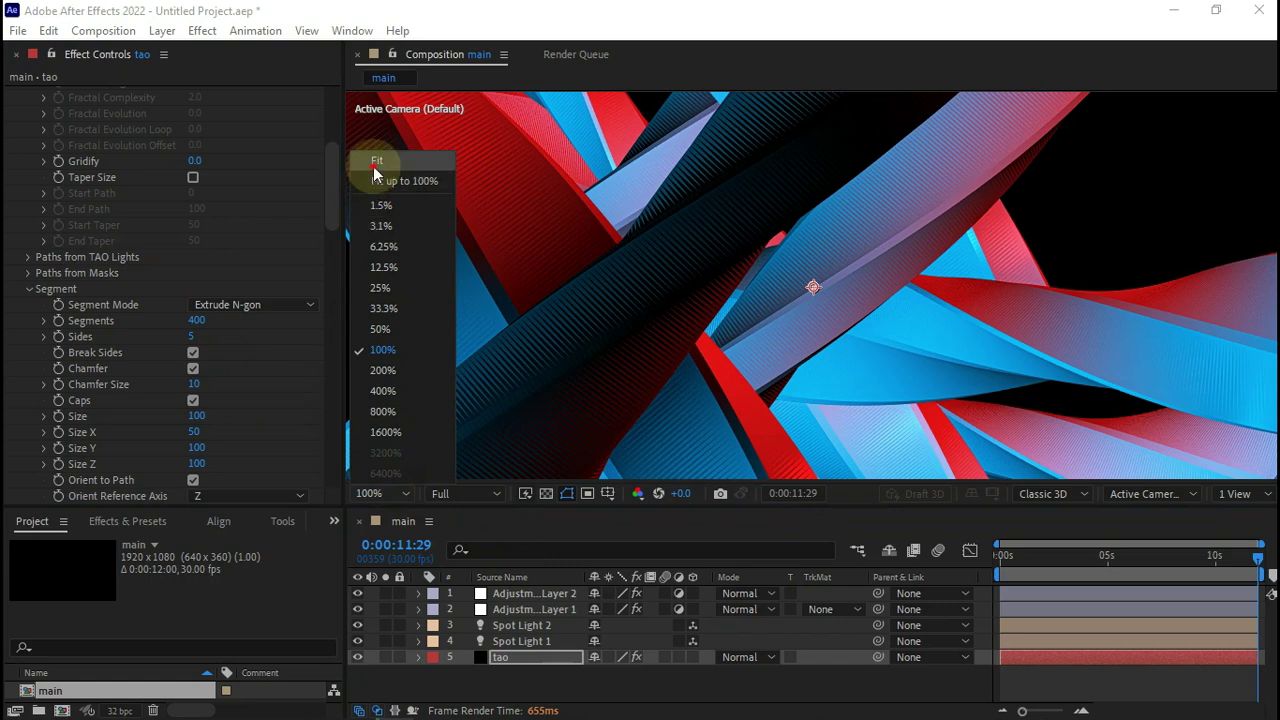
click(373, 166)
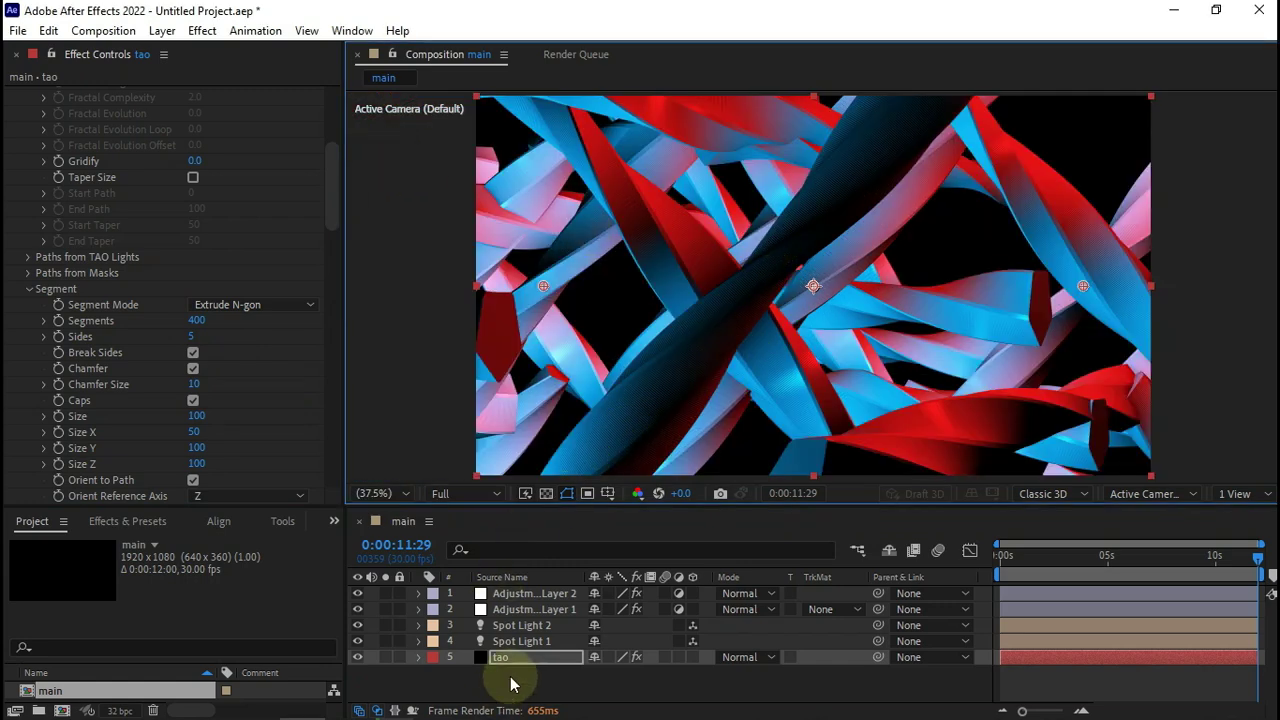
- Pre-compose all five layers, moving all attributes into the new composition
drag(512, 678, 514, 598)
right_click(516, 604)
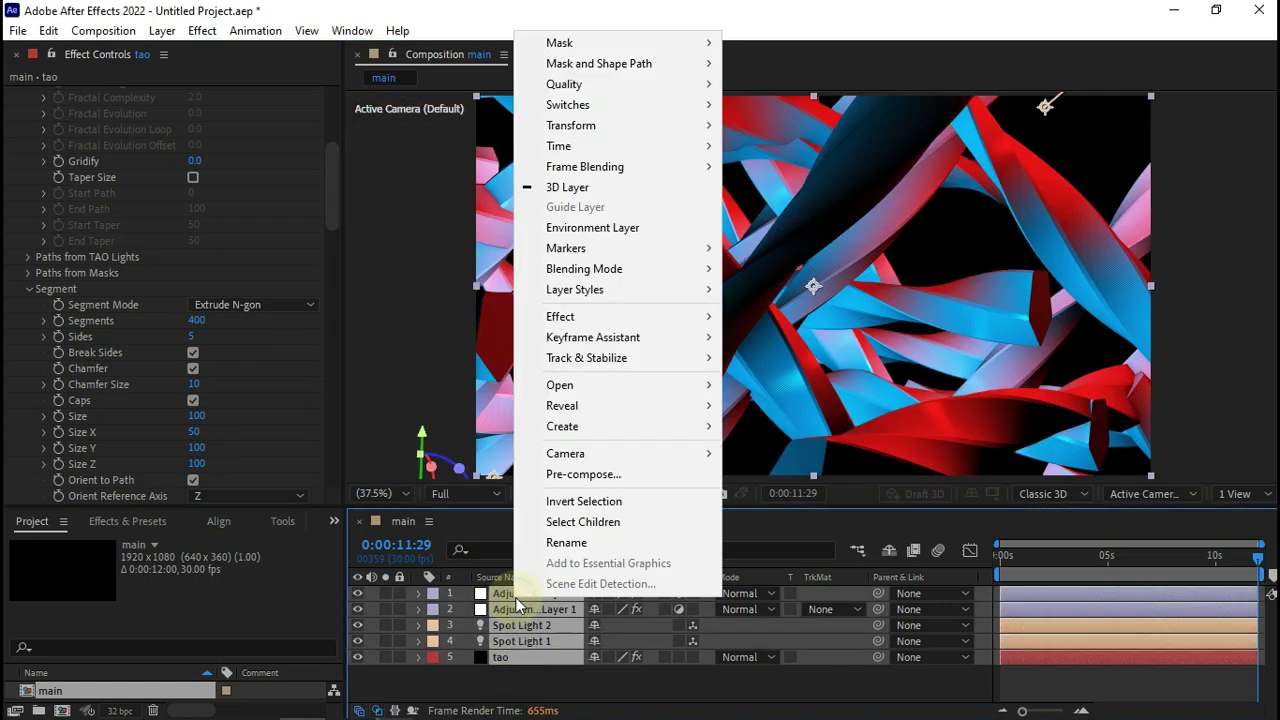
click(550, 474)
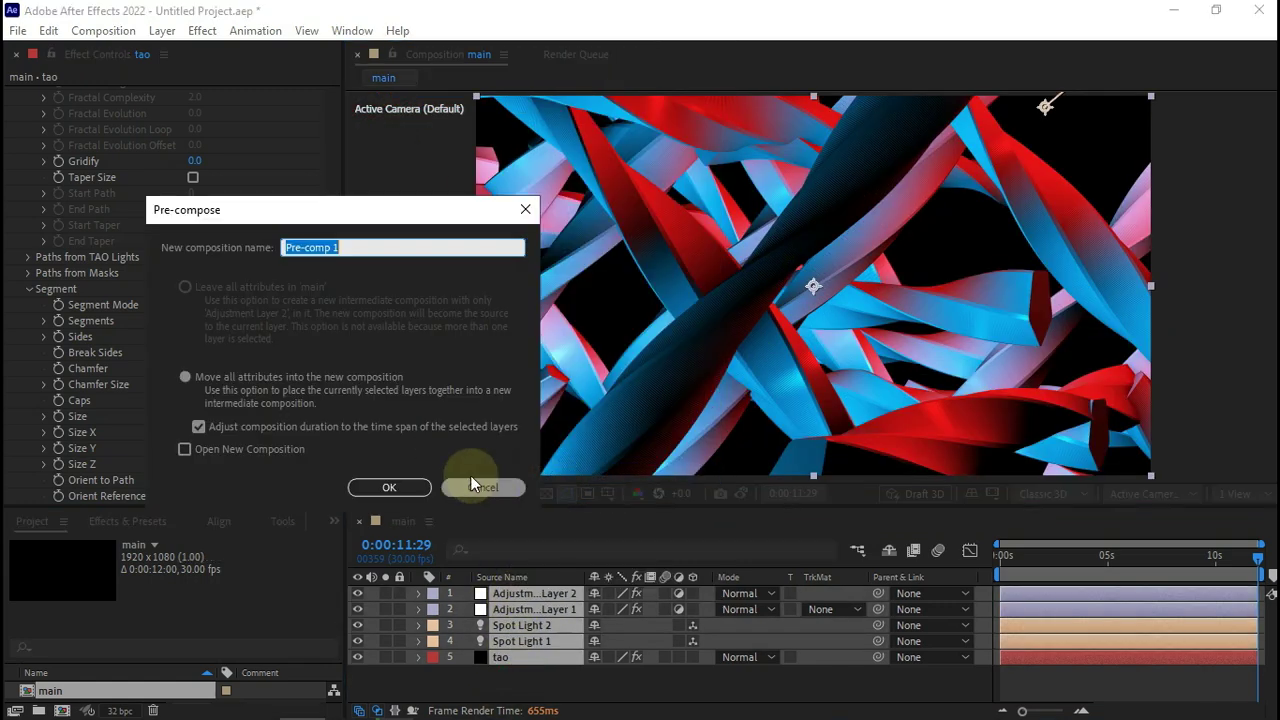
click(389, 487)
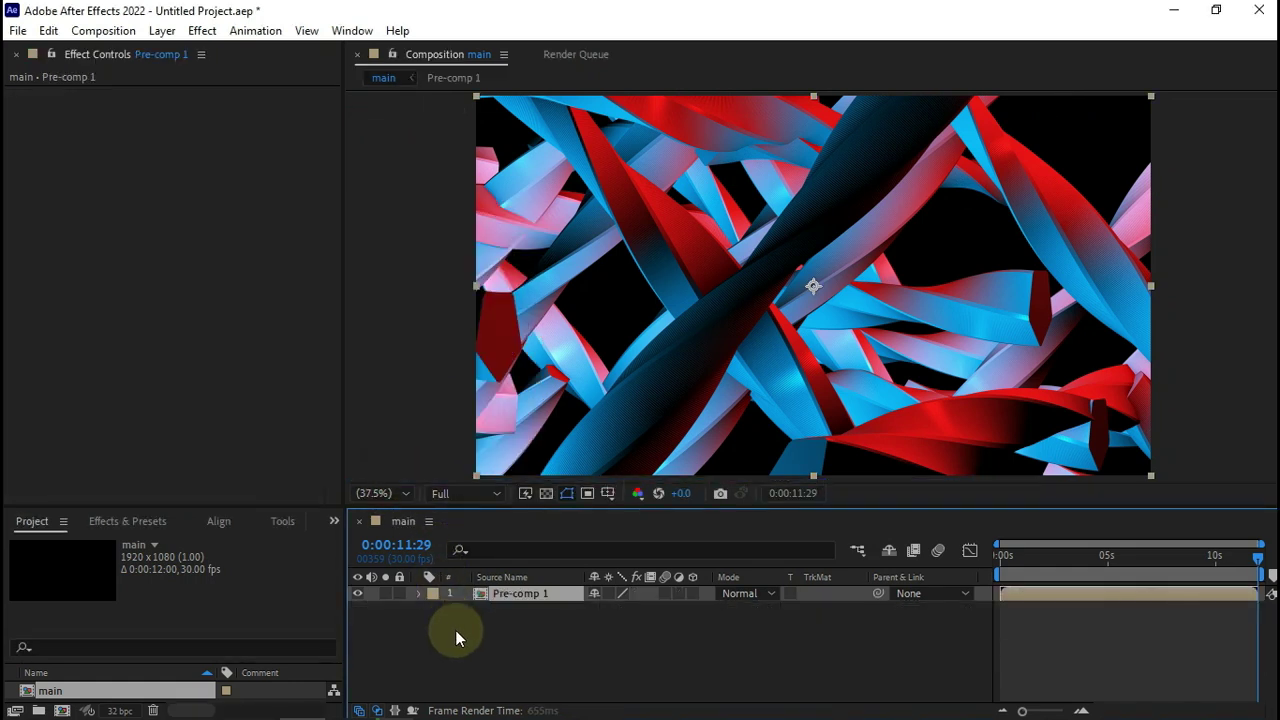
- Apply the S_KaleidoRadial effect to the pre-composed layer and set the preview resolution to Half
key(ctrl+space)
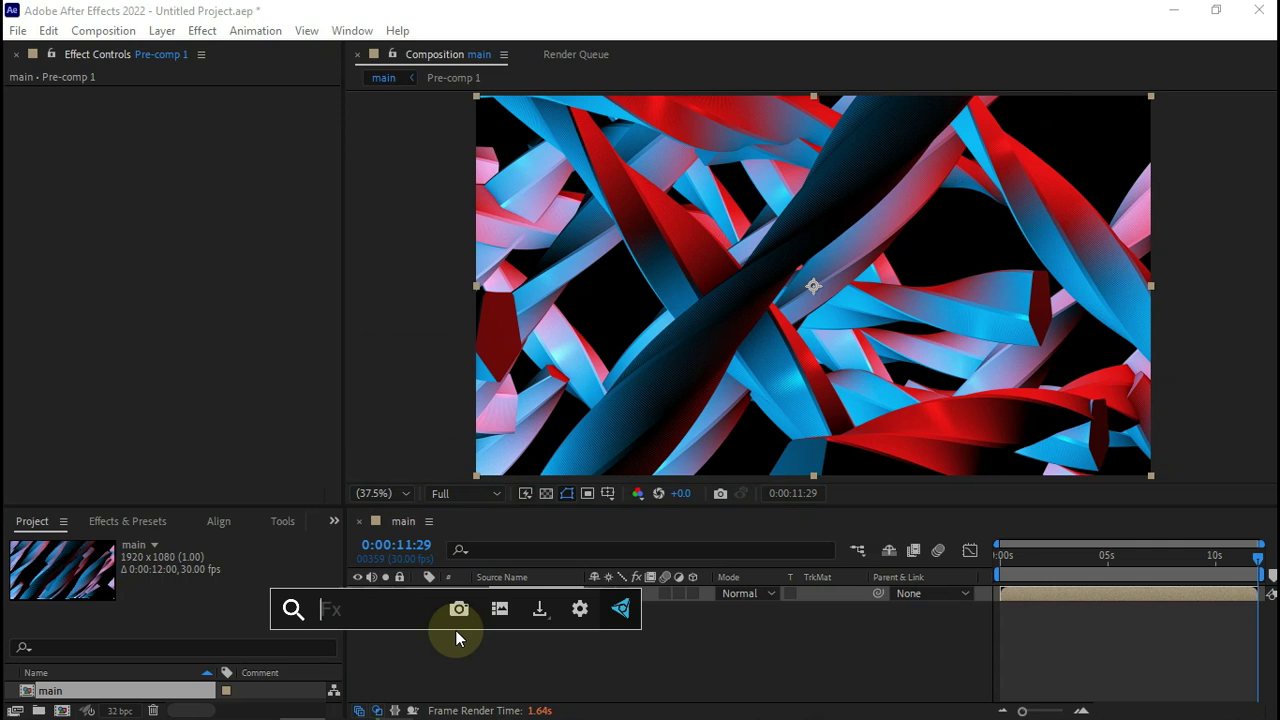
text(s_ka)
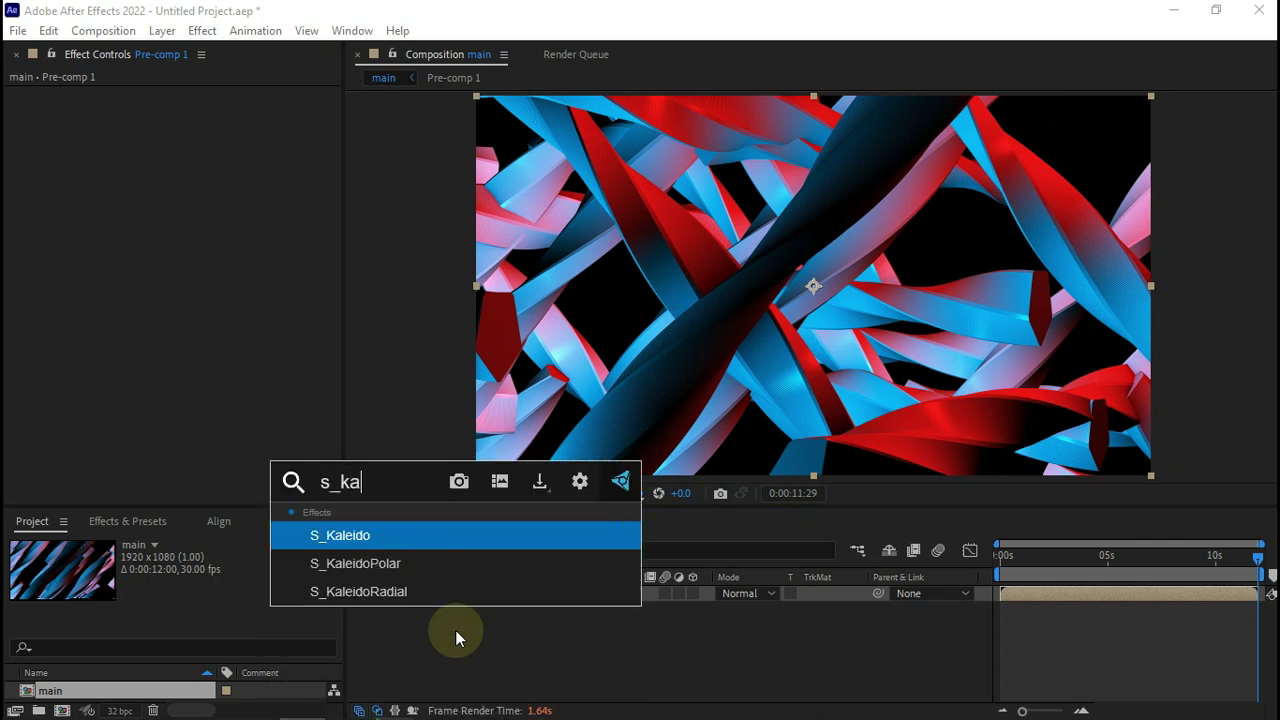
click(415, 592)
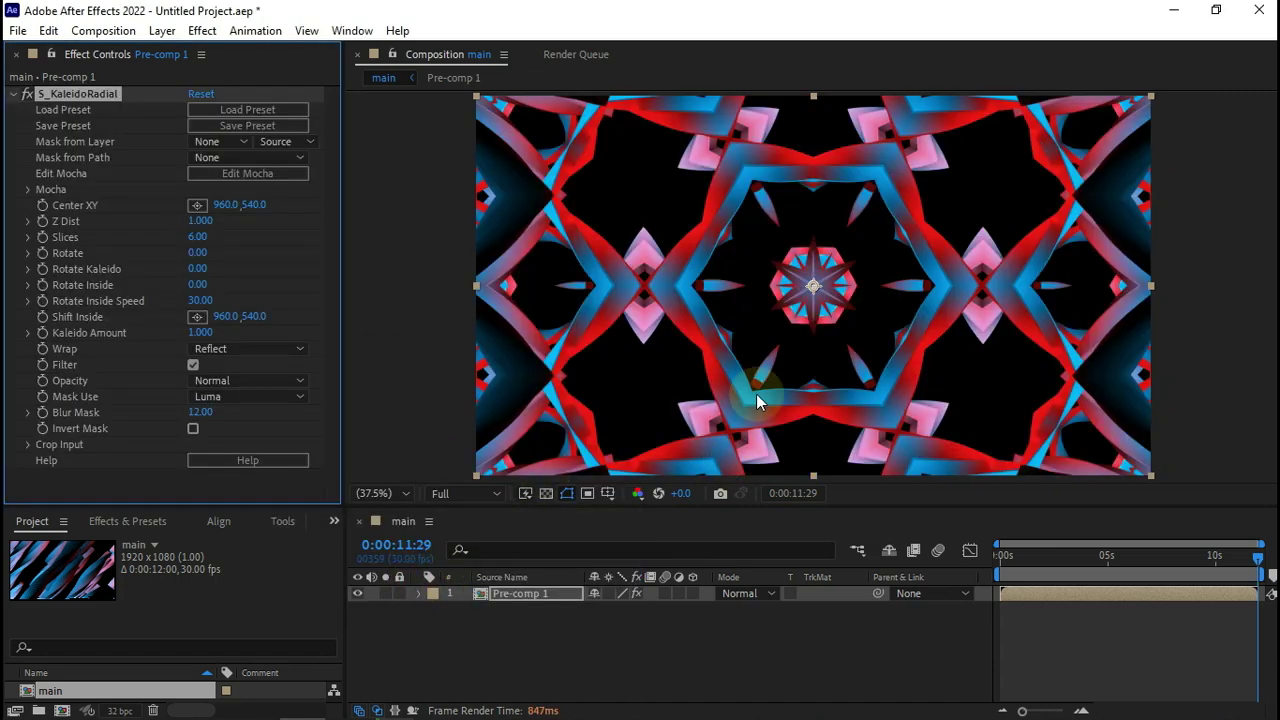
click(479, 494)
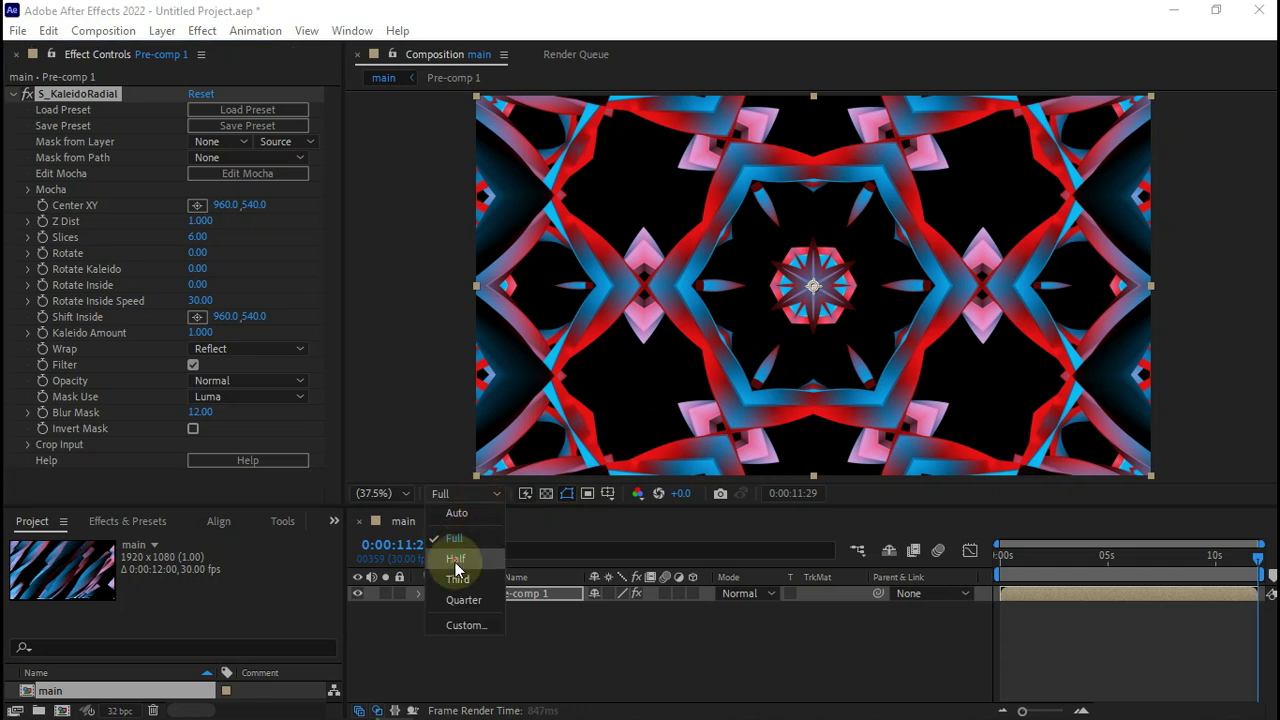
click(457, 564)
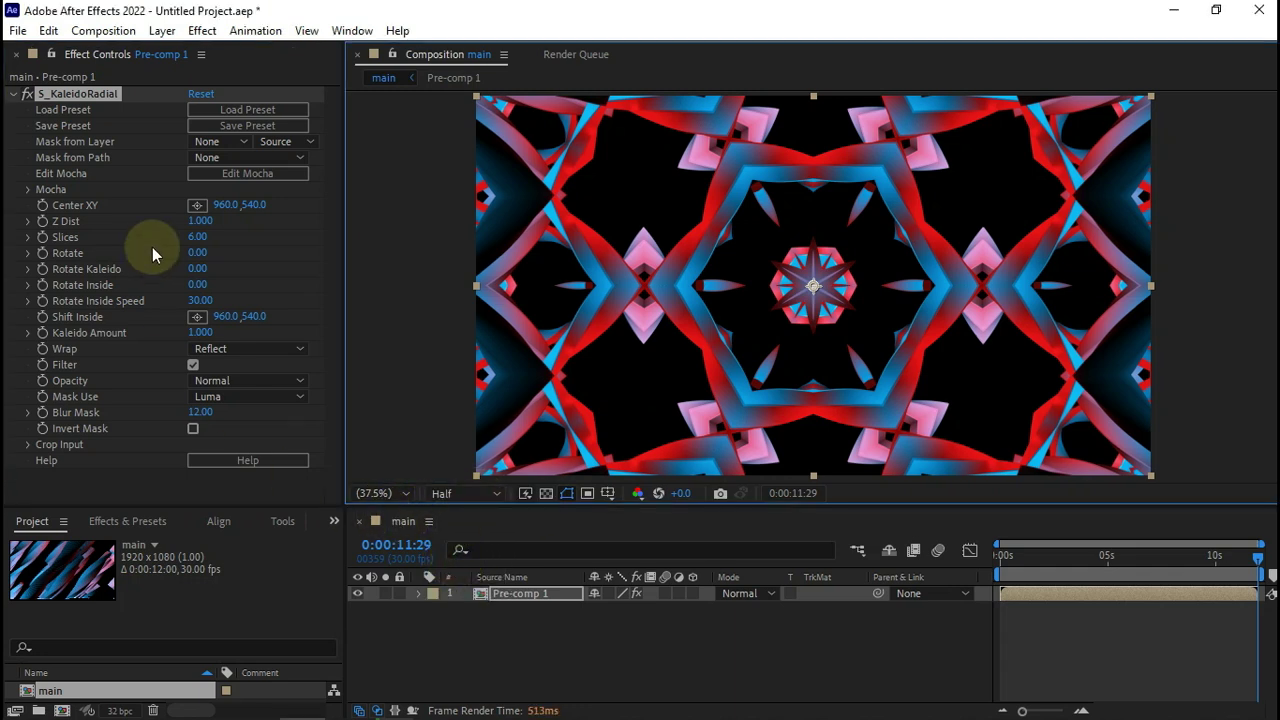
- Set the Center XY of the S_KaleidoRadial effect to 1197, 964
click(226, 205)
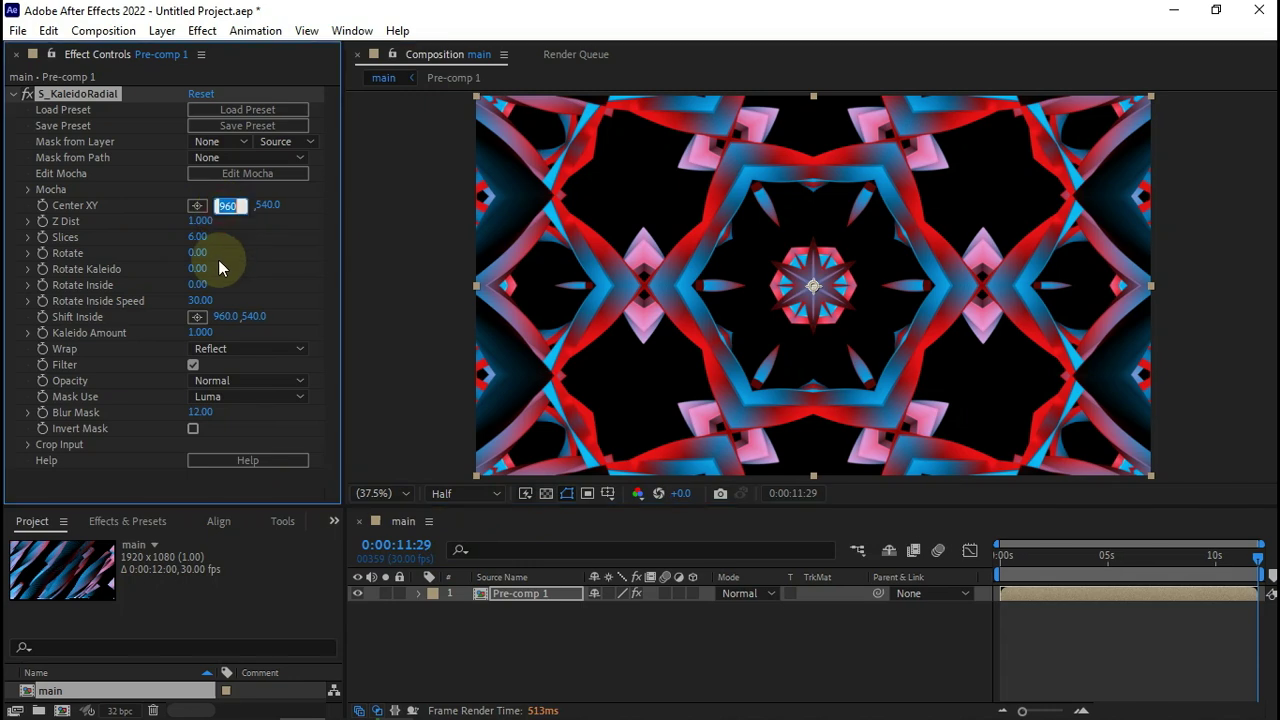
text(1197)
key(Return)
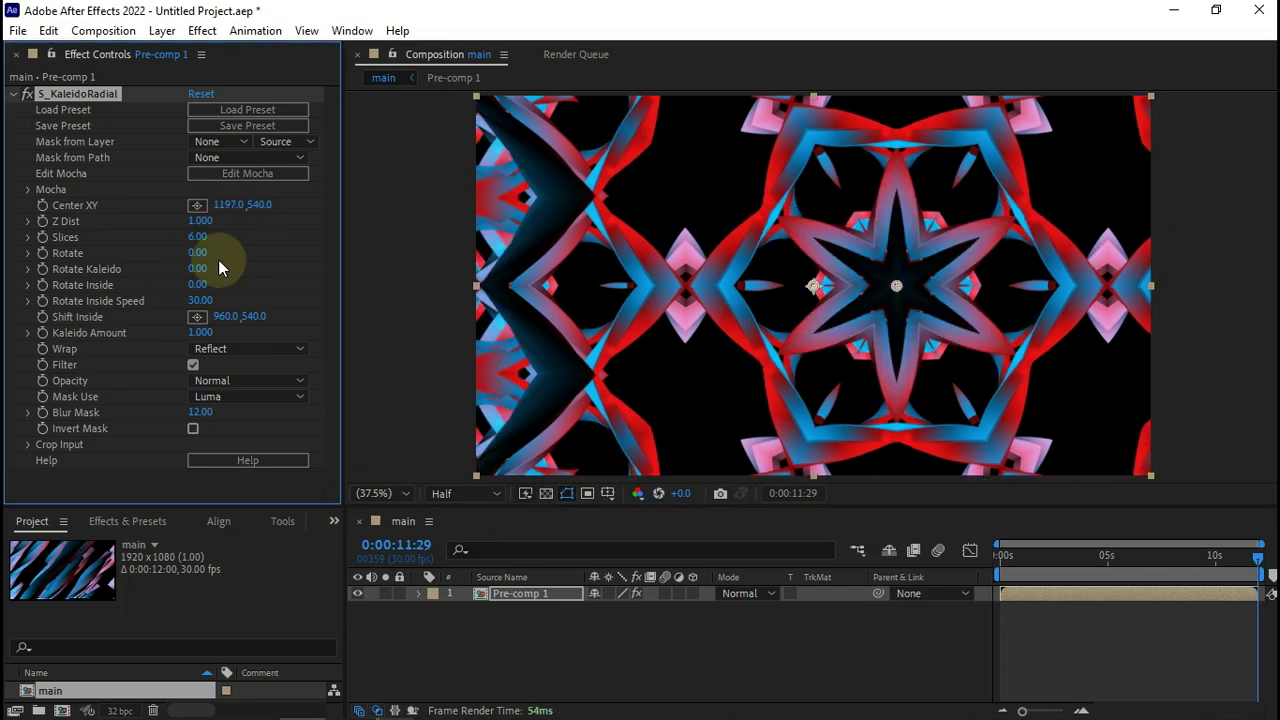
click(255, 205)
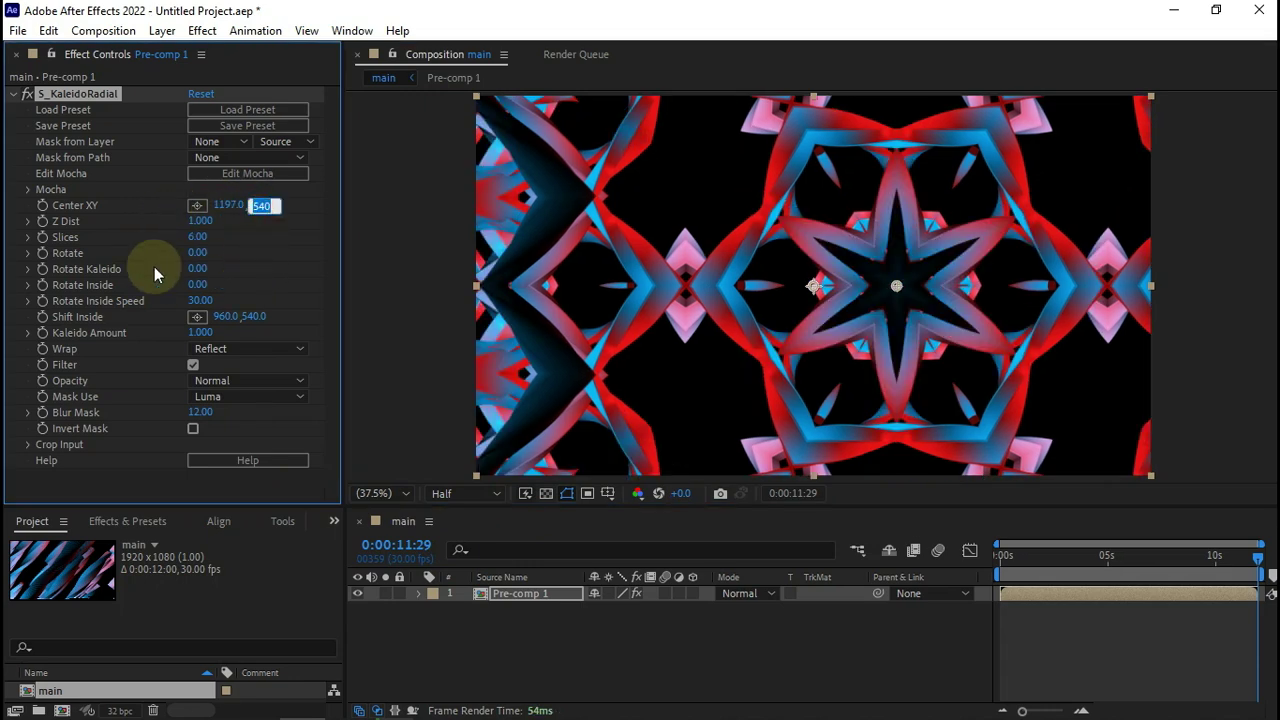
text(964)
key(Return)
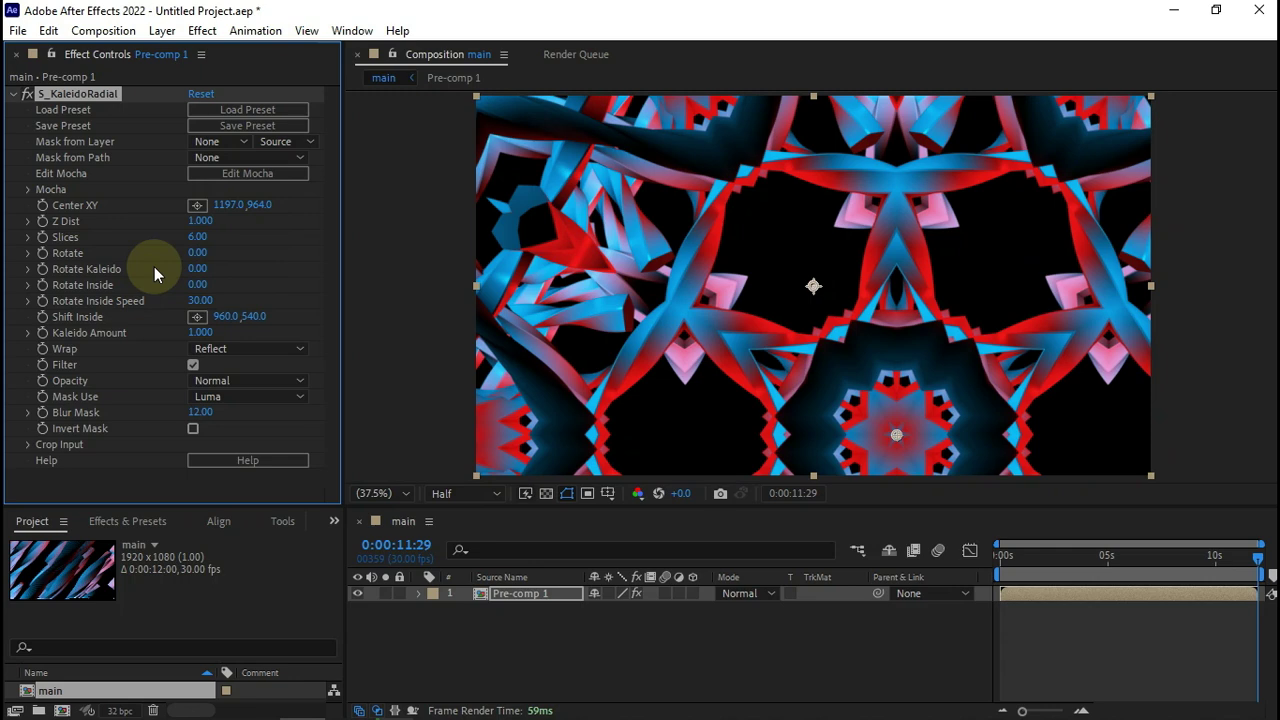
- Set the S_KaleidoRadial effect's Z Dist to 1.39 and its Slices to 28.7
click(200, 220)
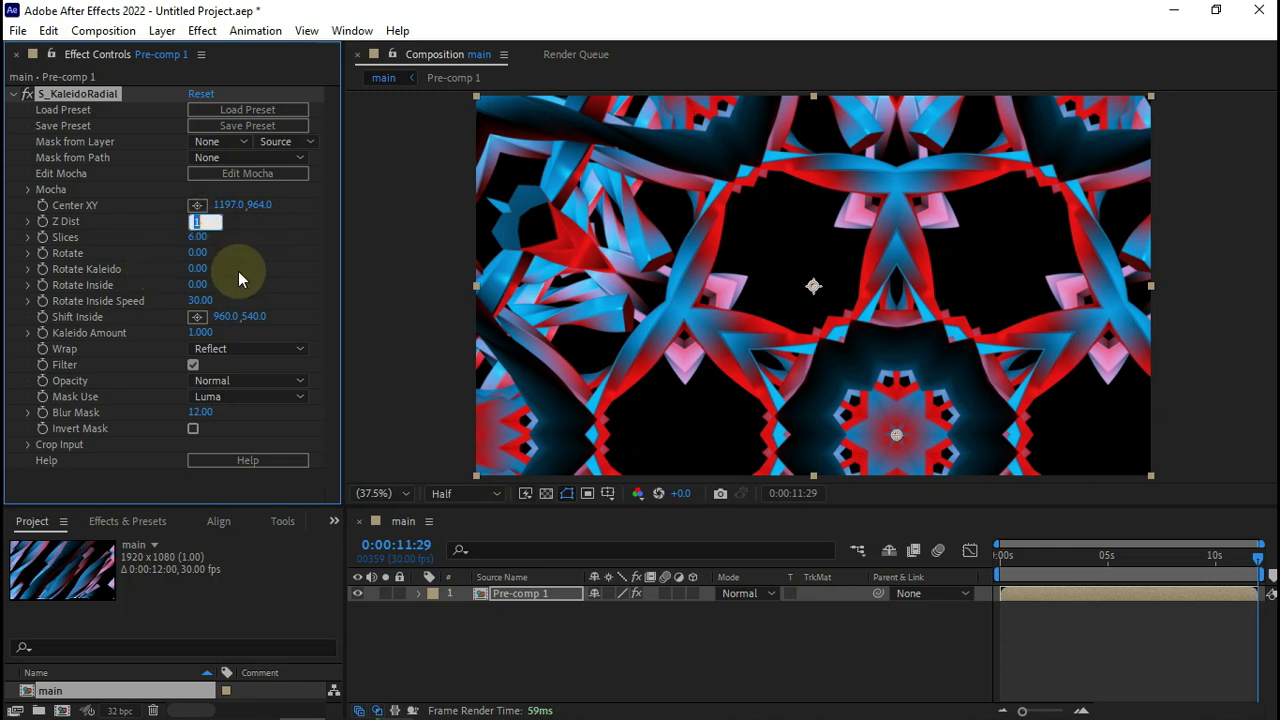
text(1.39)
key(Return)
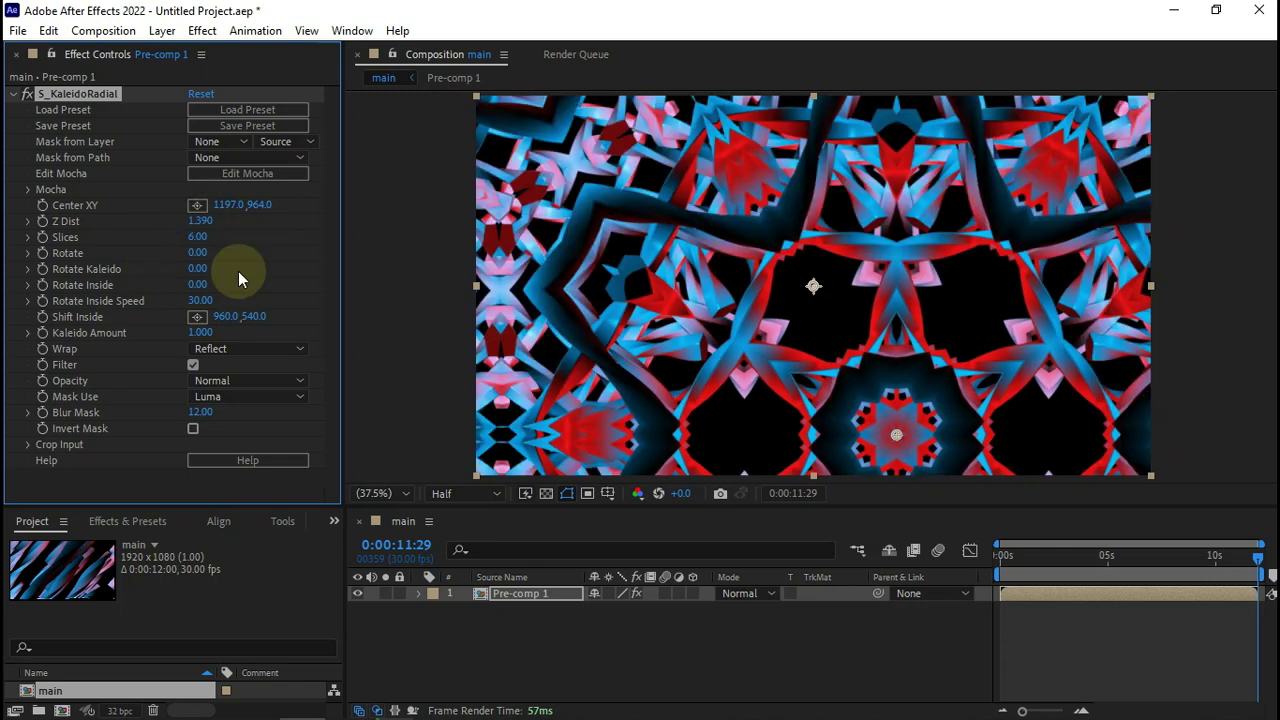
click(198, 237)
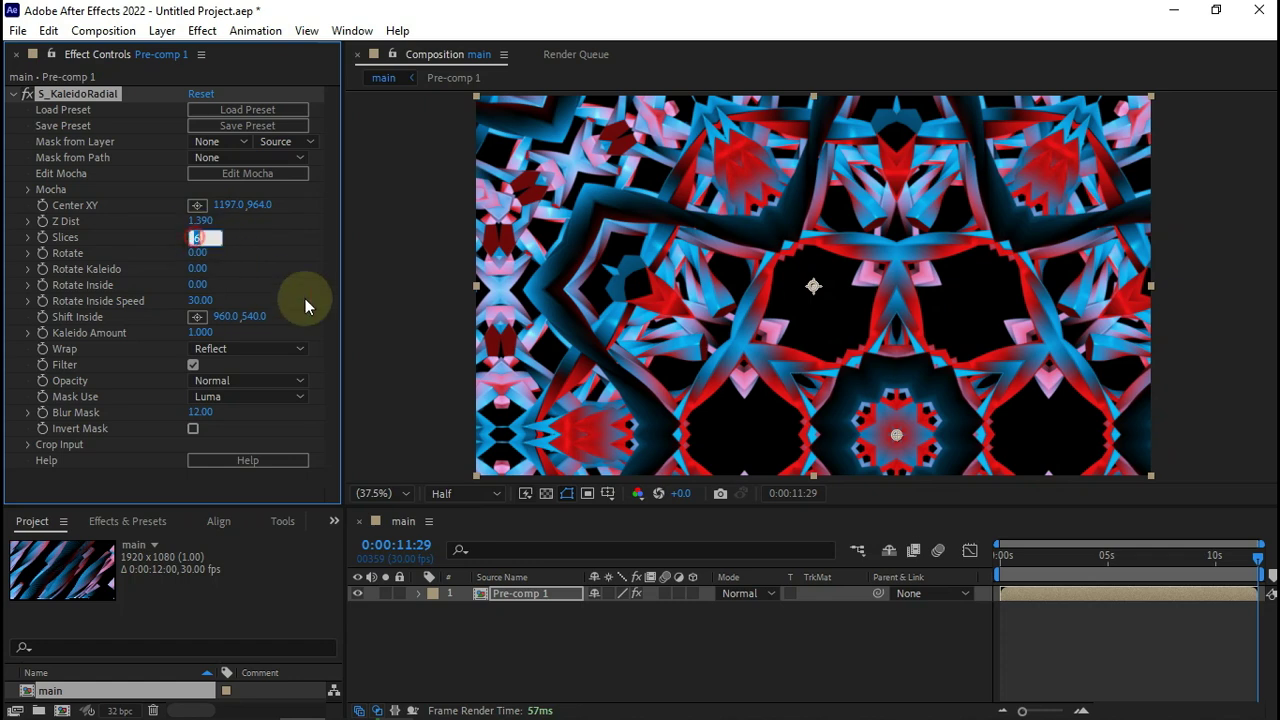
text(28.7)
key(Return)
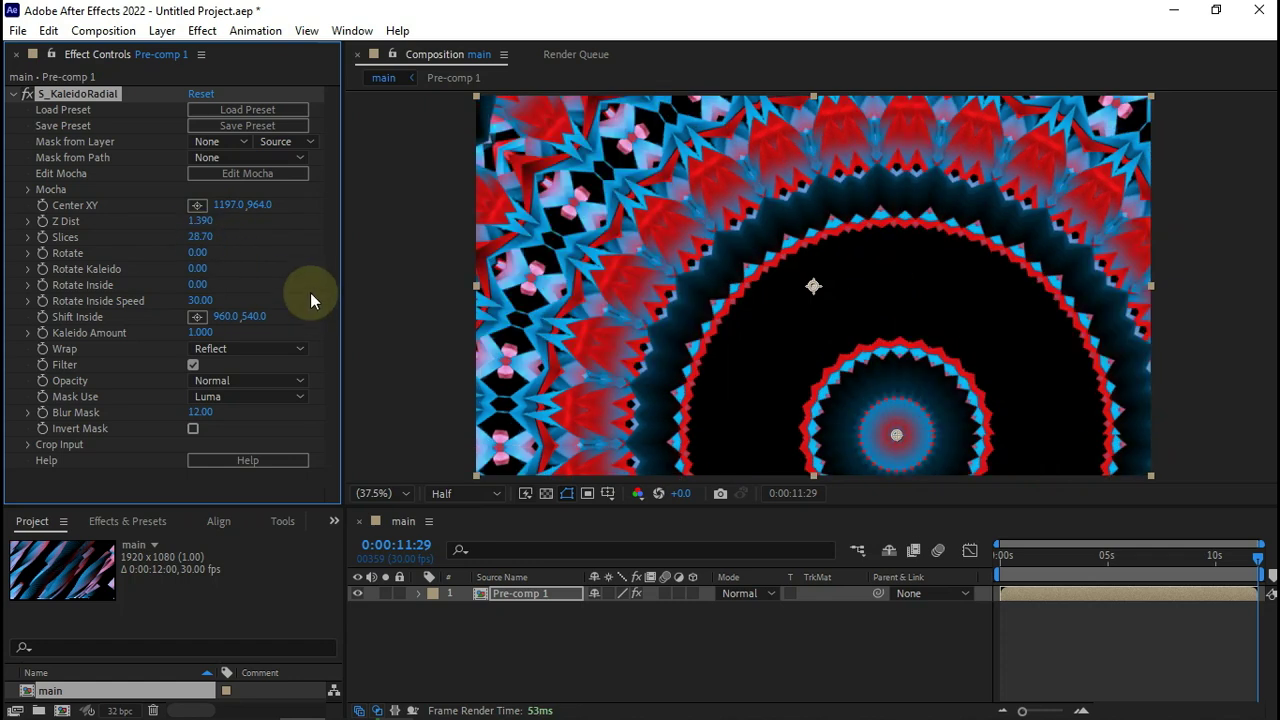
- Set the S_KaleidoRadial effect's Rotate Kaleido to 31 and check the animated pattern at another point in the timeline
click(198, 269)
text(31)
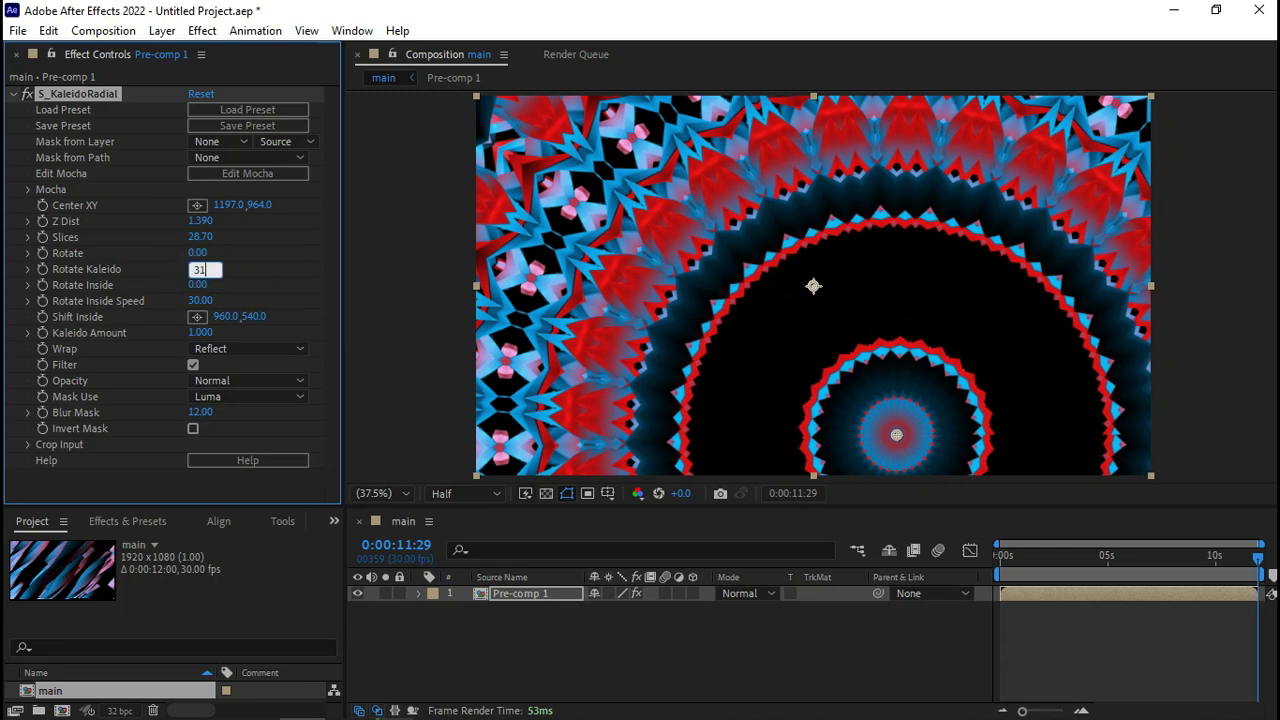
click(201, 273)
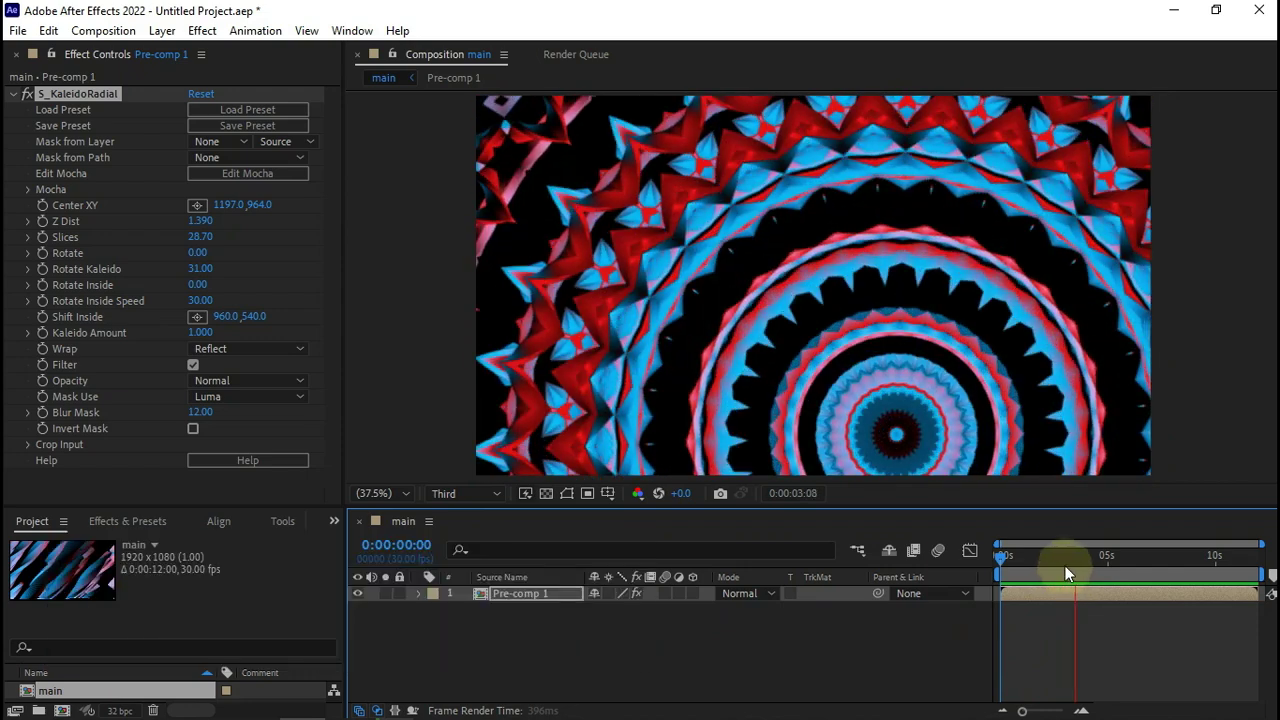
click(1065, 562)
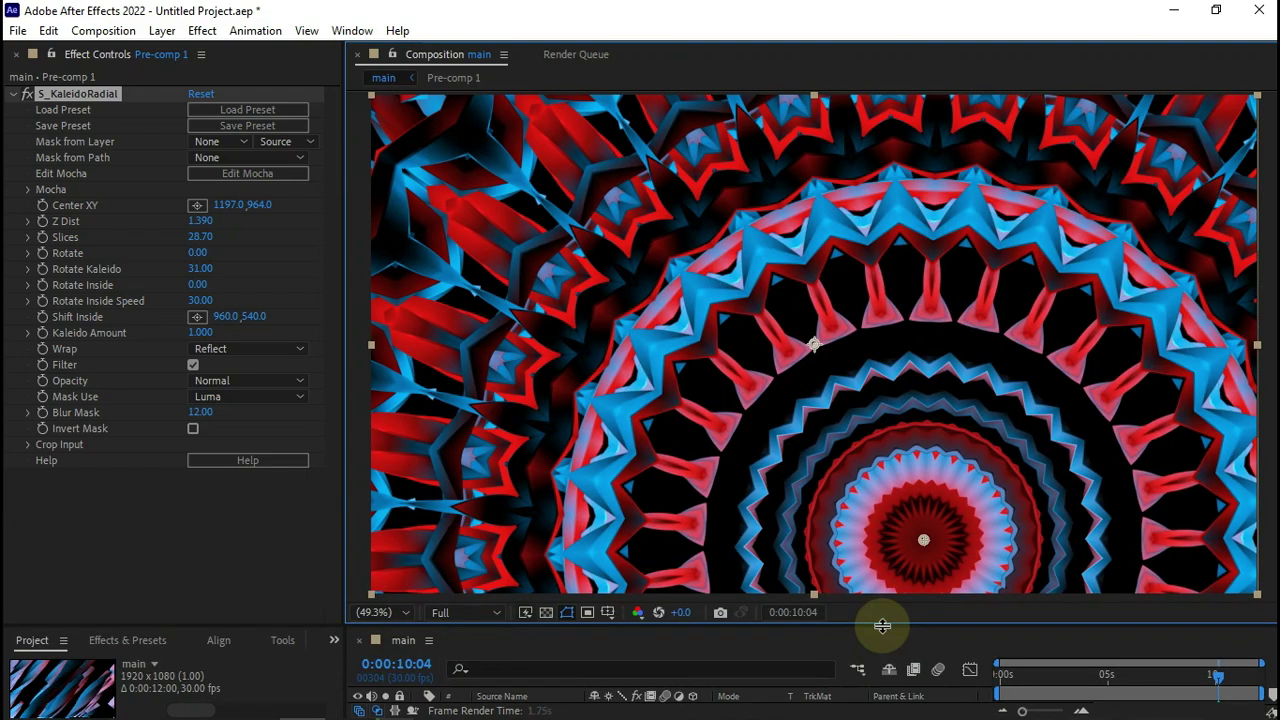